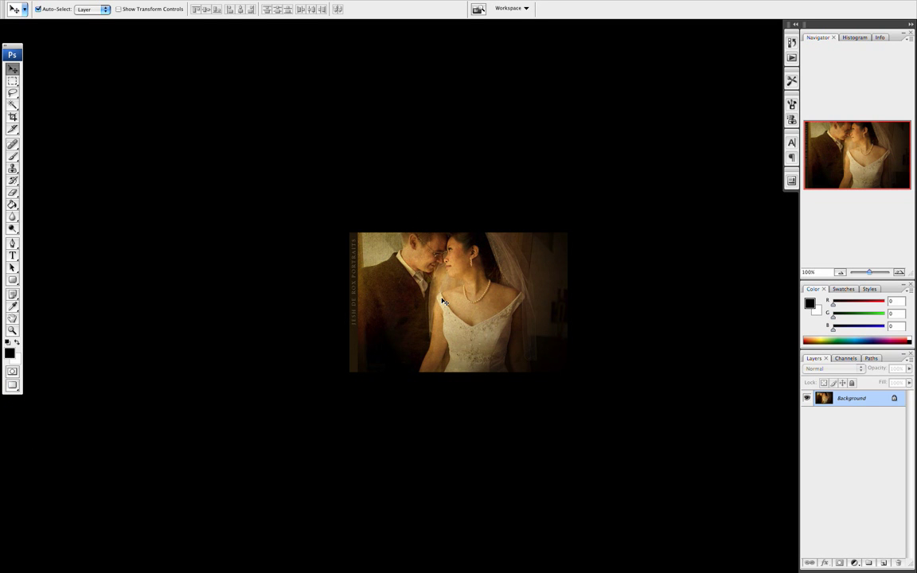
- Return to standard screen mode and nudge the rgw6.jpg window slightly
{"action": "left_click", "coordinate": [12, 388]}
{"action": "left_click_drag", "start_coordinate": [415, 199], "coordinate": [426, 182]}
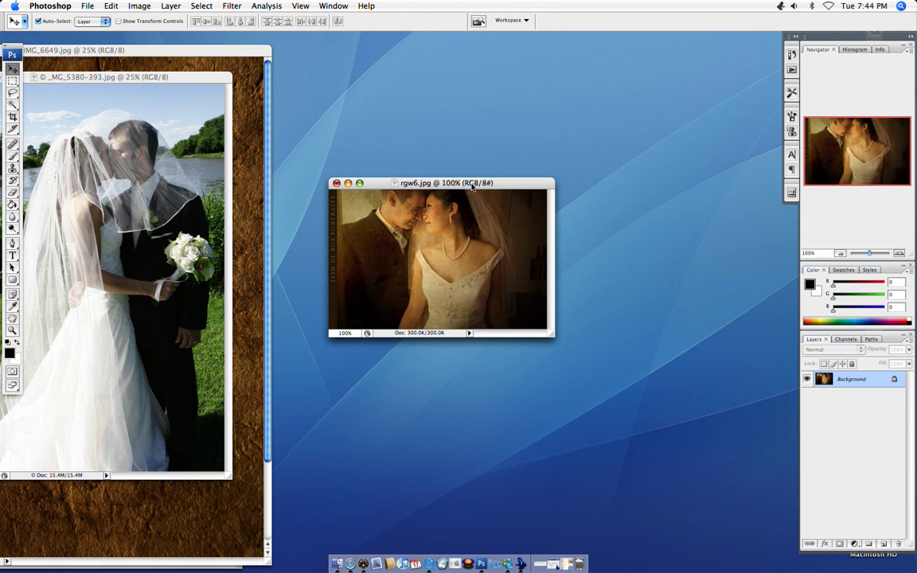
- Close rgw6.jpg without saving and dismiss the locked-layer alert on the IMG_6649 texture
{"action": "left_click", "coordinate": [336, 183]}
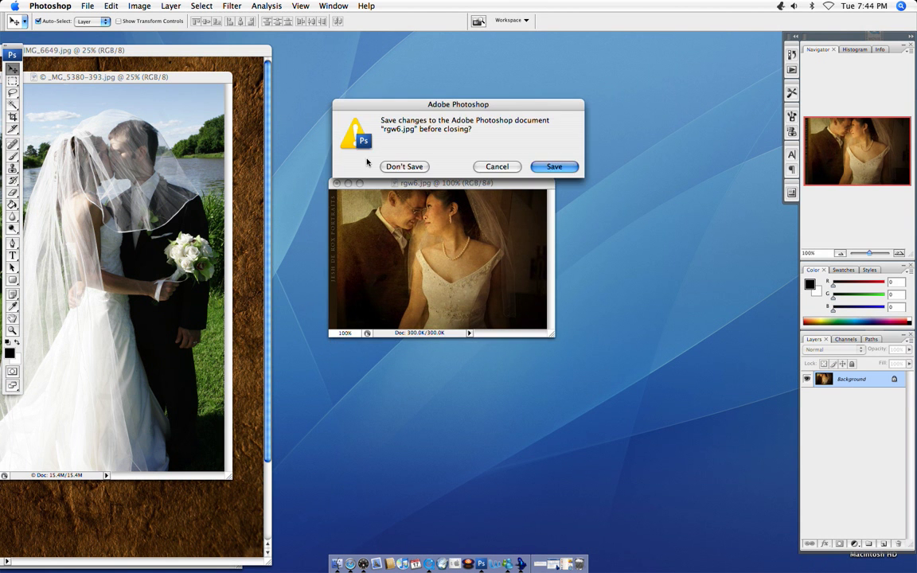
{"action": "left_click", "coordinate": [400, 165]}
{"action": "left_click_drag", "start_coordinate": [151, 78], "coordinate": [530, 83]}
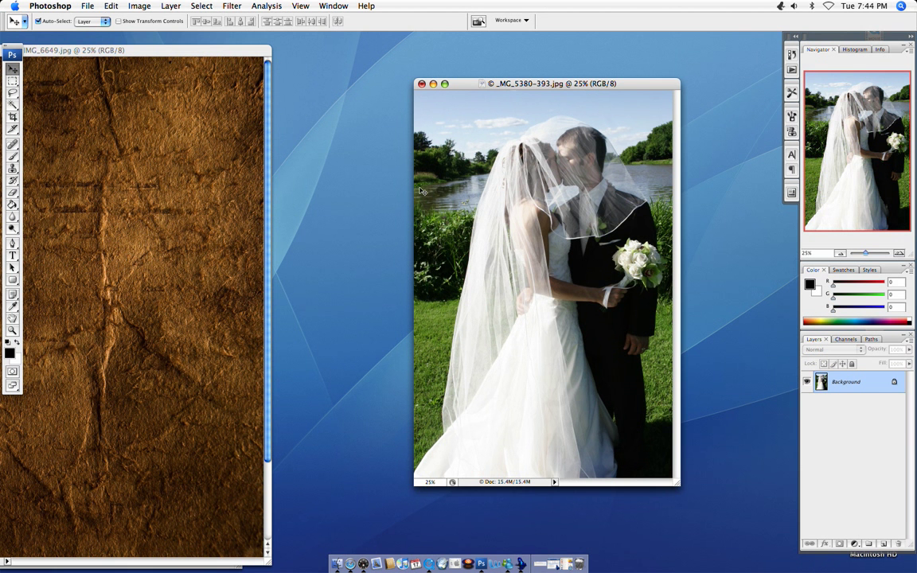
{"action": "left_click", "coordinate": [196, 53]}
{"action": "left_click", "coordinate": [234, 61]}
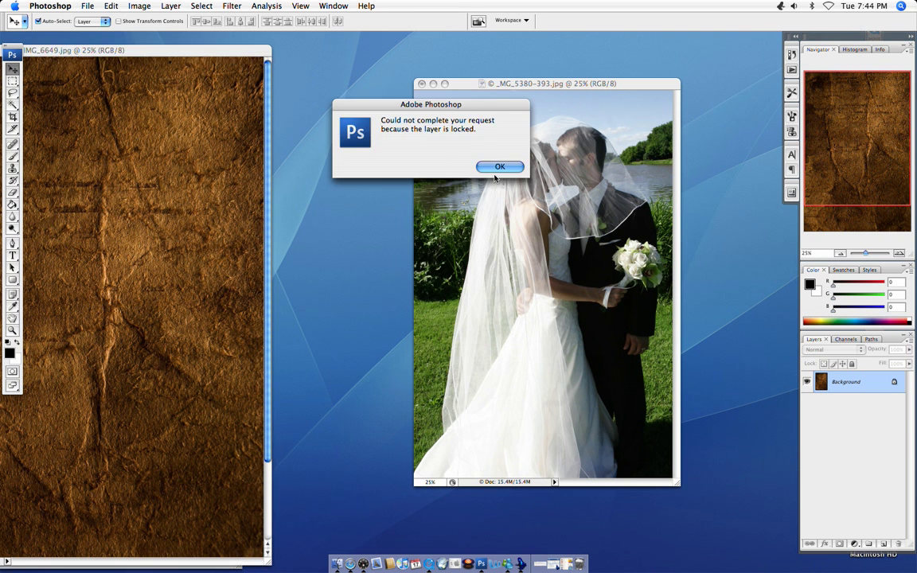
{"action": "key", "text": "Return"}
- Arrange the IMG_6649 texture window beside the _MG_5380-393.jpg wedding photo window
{"action": "left_click_drag", "start_coordinate": [86, 45], "coordinate": [296, 47]}
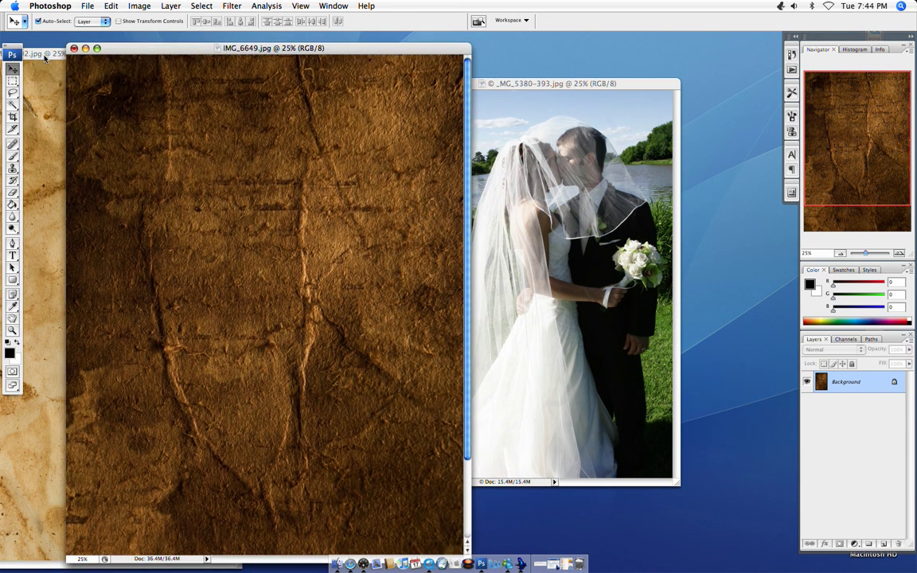
{"action": "left_click_drag", "start_coordinate": [43, 54], "coordinate": [136, 43]}
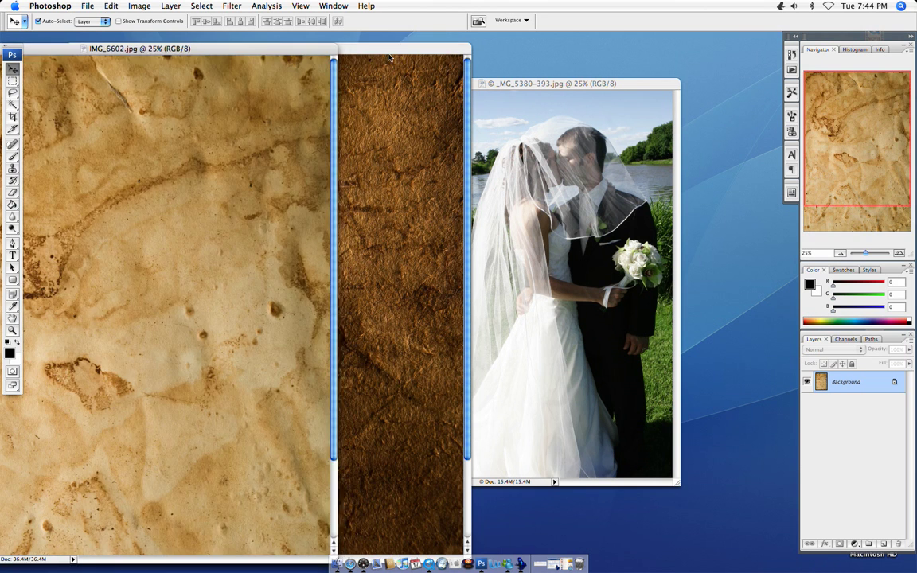
{"action": "left_click", "coordinate": [401, 51]}
{"action": "left_click_drag", "start_coordinate": [400, 51], "coordinate": [348, 46]}
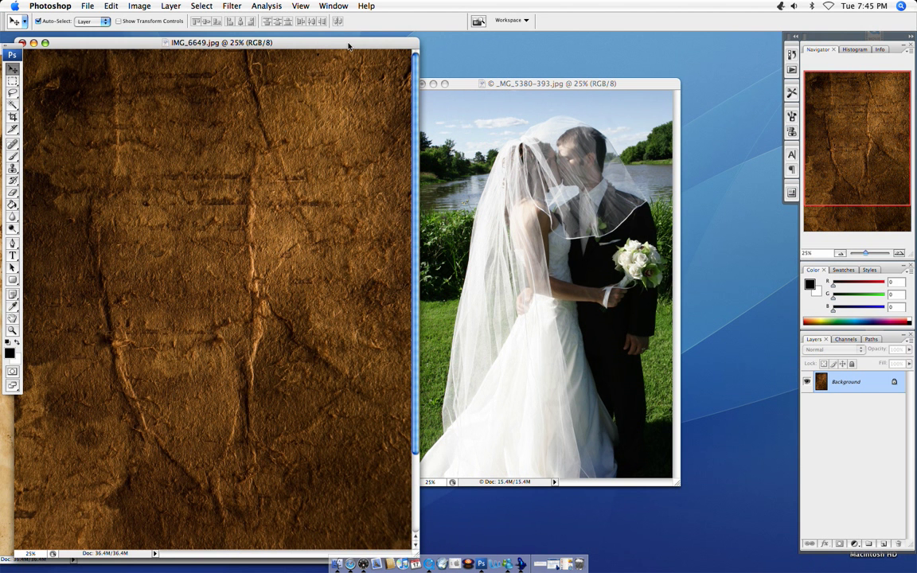
{"action": "left_click_drag", "start_coordinate": [347, 48], "coordinate": [332, 45]}
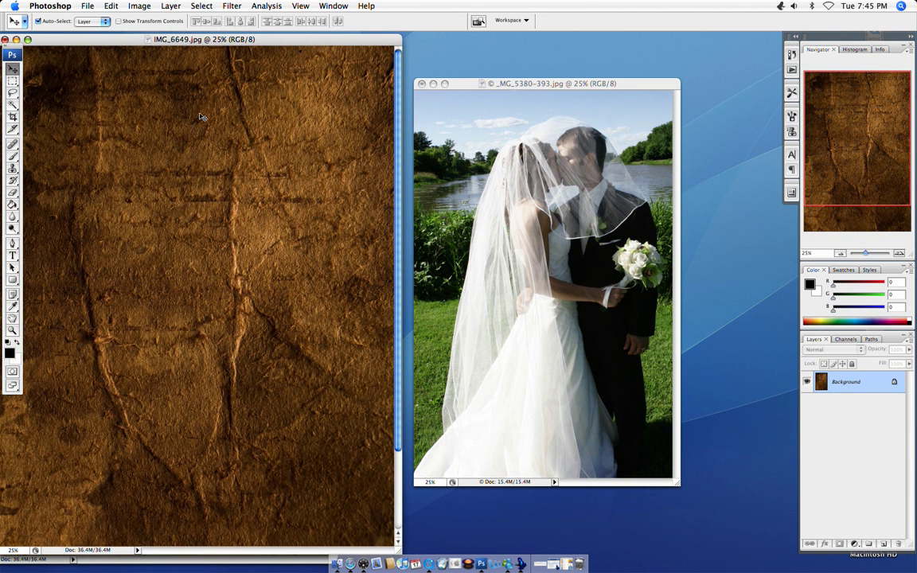
- Drag the brown IMG_6649 texture onto _MG_5380-393.jpg with the Move tool, creating Layer 1
{"action": "left_click", "coordinate": [16, 71]}
{"action": "left_click_drag", "start_coordinate": [167, 198], "coordinate": [518, 192]}
{"action": "left_click_drag", "start_coordinate": [544, 80], "coordinate": [479, 56]}
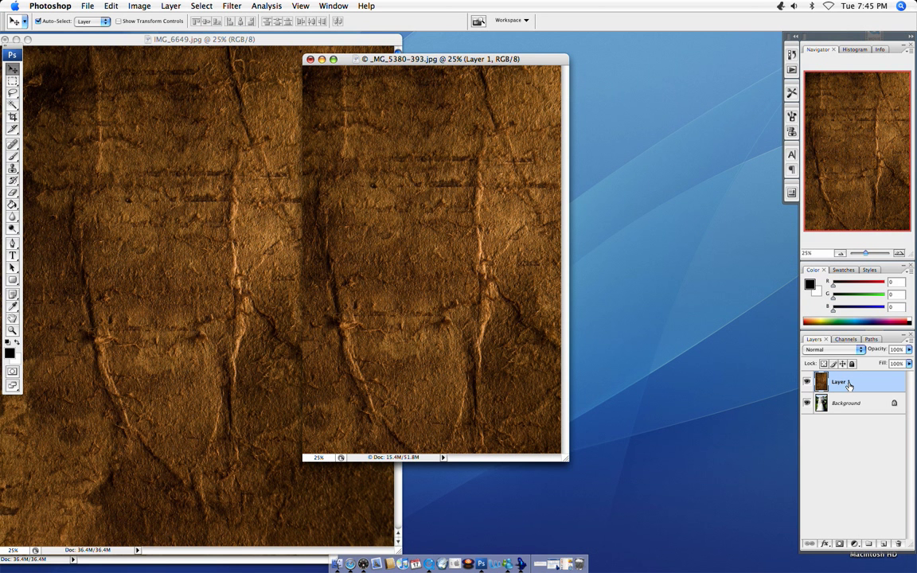
- Try Multiply, Color Burn and Darker Color blends on Layer 1, ending back on Multiply
{"action": "left_click", "coordinate": [832, 350]}
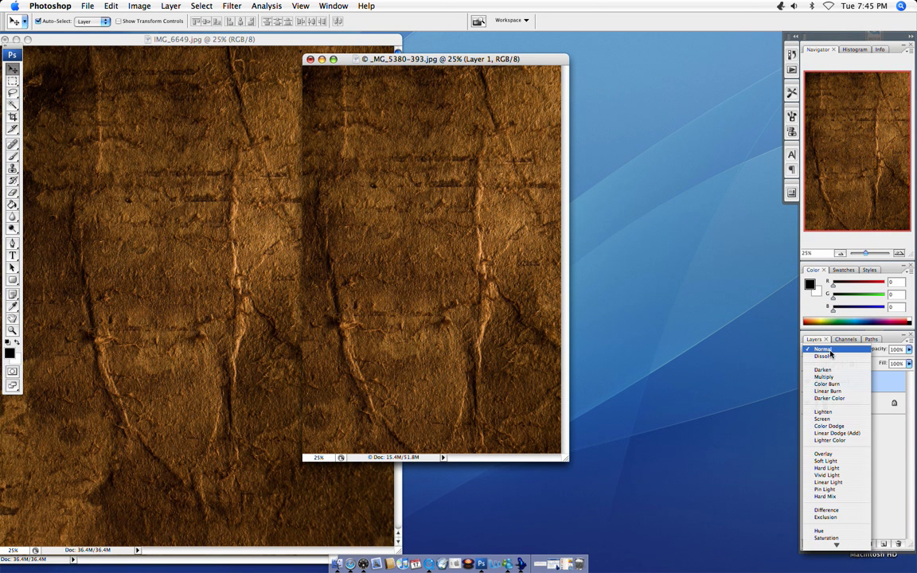
{"action": "left_click", "coordinate": [827, 378]}
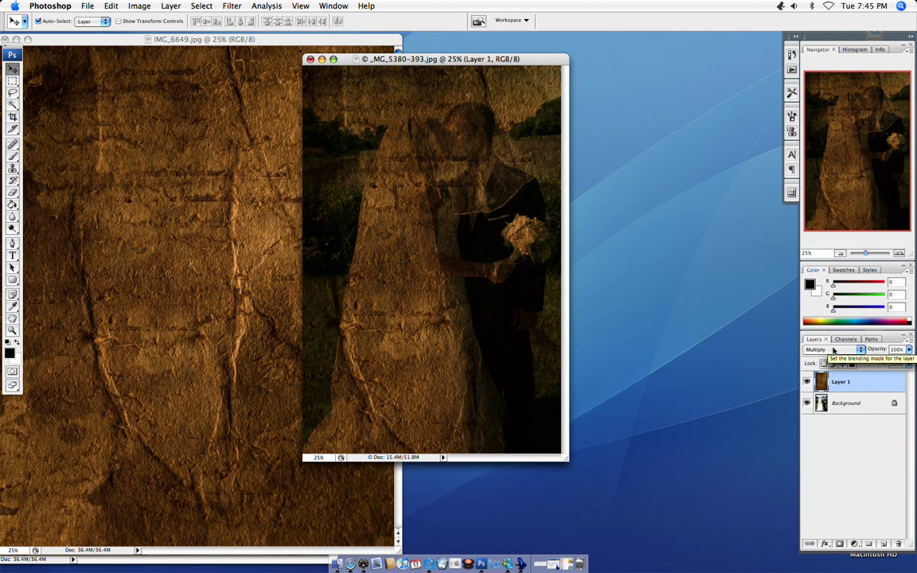
{"action": "left_click", "coordinate": [832, 356]}
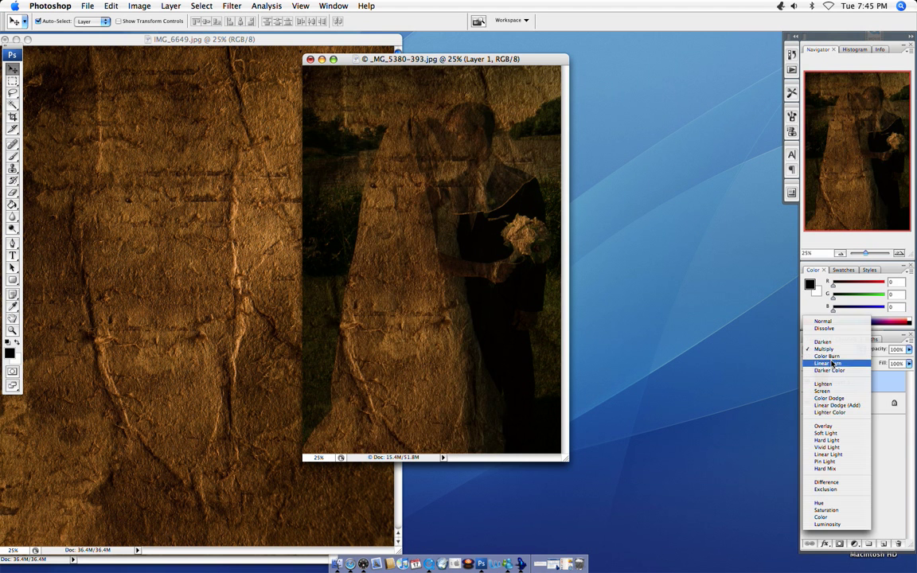
{"action": "left_click", "coordinate": [832, 357]}
{"action": "left_click", "coordinate": [832, 352]}
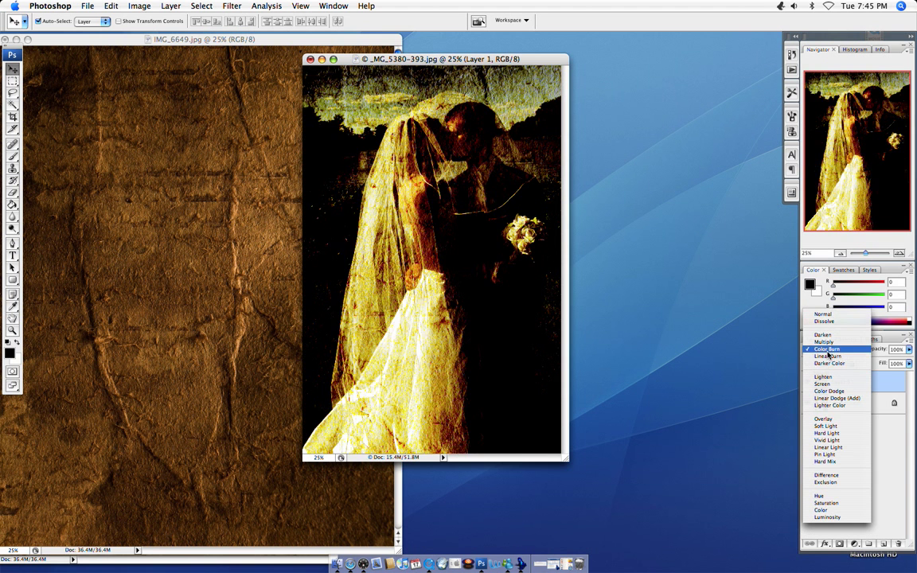
{"action": "left_click", "coordinate": [820, 366]}
{"action": "left_click", "coordinate": [816, 351]}
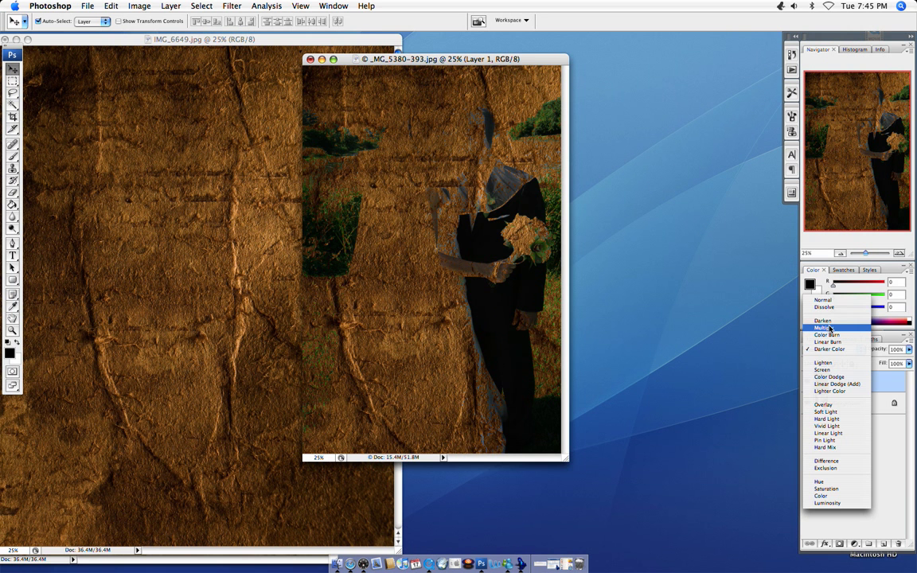
{"action": "left_click", "coordinate": [830, 328]}
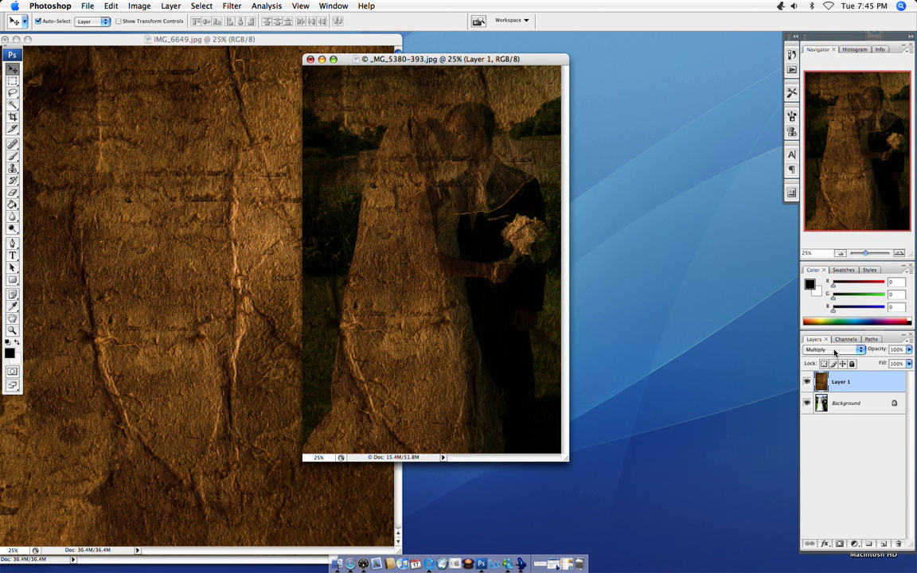
- Restore Layer 1 to 100% opacity after a trial change and blend it in Screen mode
{"action": "mouse_move", "coordinate": [885, 351]}
{"action": "left_mouse_down"}
{"action": "mouse_move", "coordinate": [852, 353]}
{"action": "mouse_move", "coordinate": [884, 352]}
{"action": "left_mouse_up"}
{"action": "left_click", "coordinate": [838, 351]}
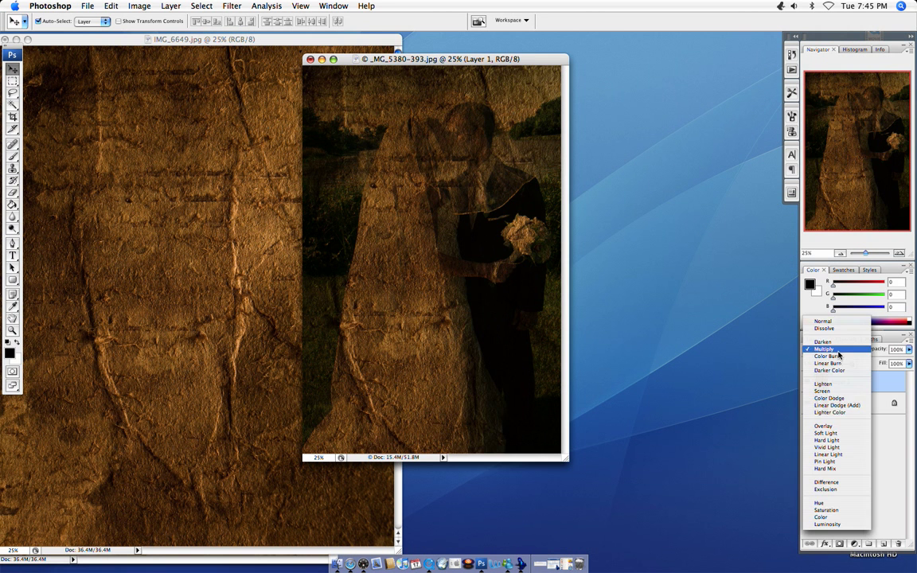
{"action": "left_click", "coordinate": [822, 391]}
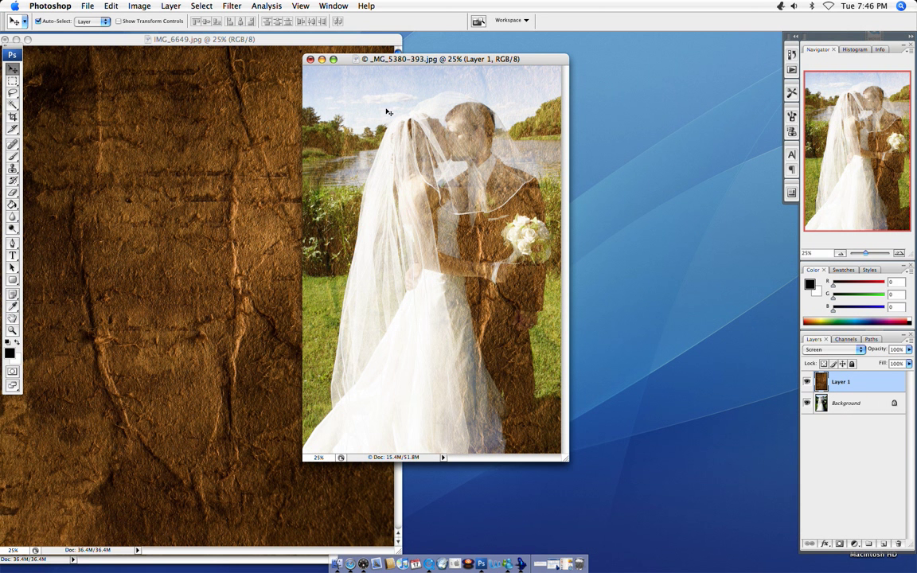
{"action": "left_click_drag", "start_coordinate": [882, 351], "coordinate": [851, 352]}
{"action": "left_click", "coordinate": [807, 382]}
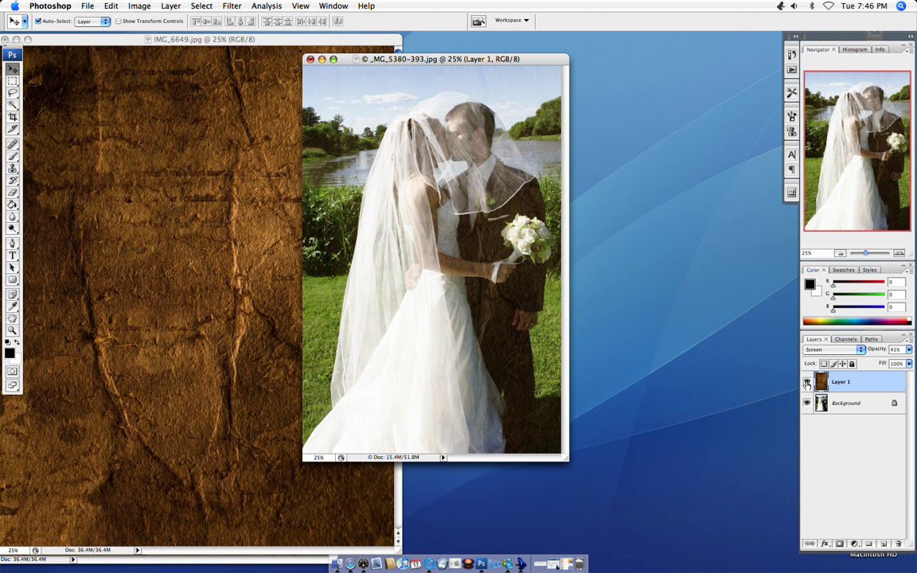
{"action": "left_click", "coordinate": [808, 383]}
{"action": "left_click", "coordinate": [807, 383]}
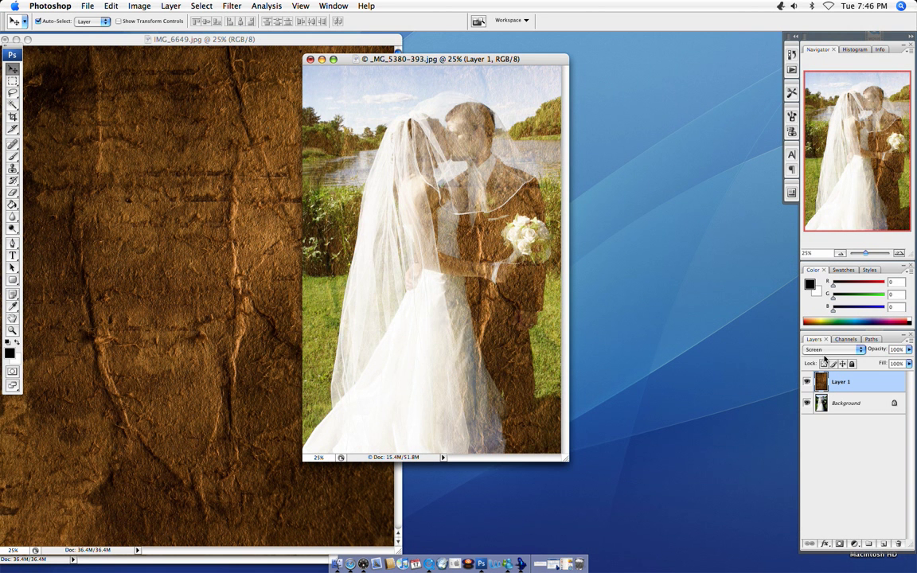
{"action": "left_click", "coordinate": [828, 350]}
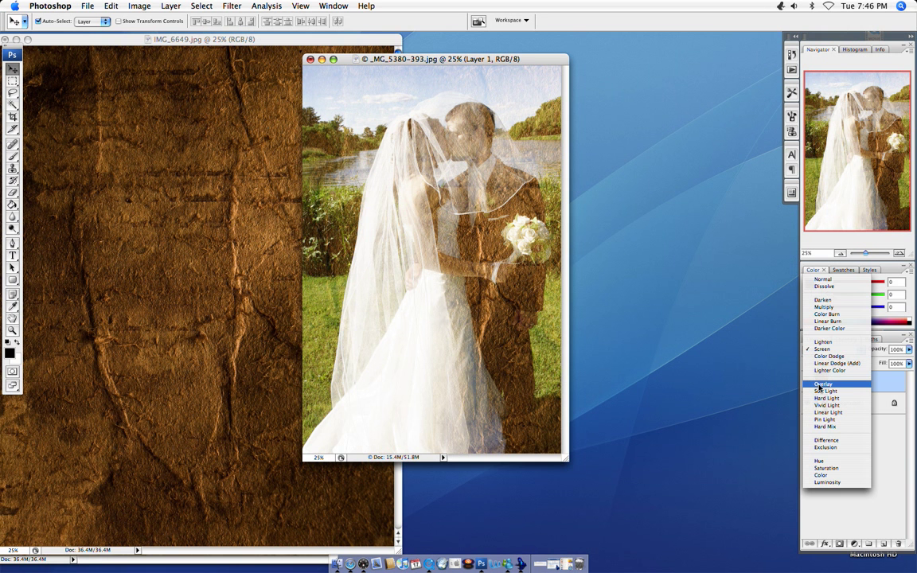
- Try Overlay on Layer 1 with lowered then restored opacity, then switch to Soft Light
{"action": "left_click", "coordinate": [822, 386]}
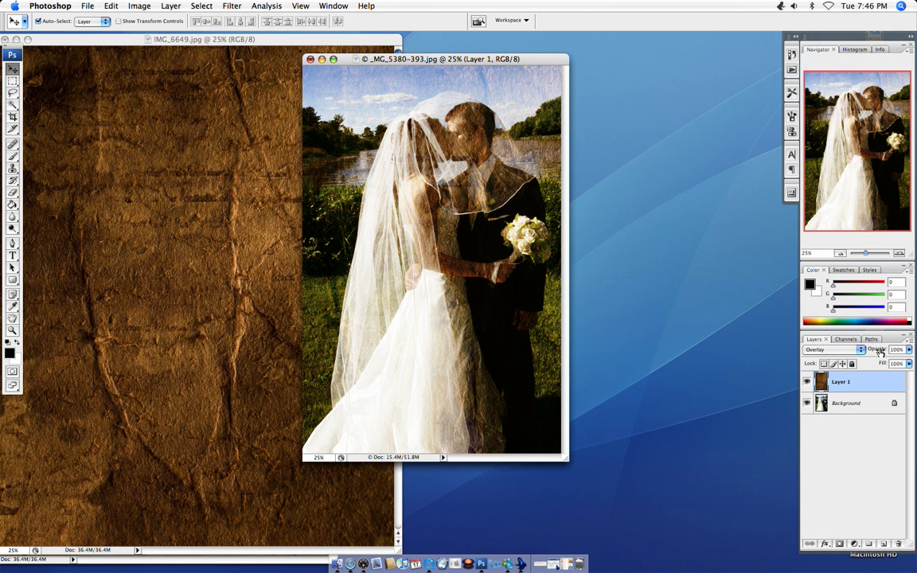
{"action": "mouse_move", "coordinate": [872, 352]}
{"action": "left_mouse_down"}
{"action": "mouse_move", "coordinate": [857, 353]}
{"action": "mouse_move", "coordinate": [890, 355]}
{"action": "mouse_move", "coordinate": [856, 356]}
{"action": "mouse_move", "coordinate": [888, 355]}
{"action": "left_mouse_up"}
{"action": "left_click", "coordinate": [834, 349]}
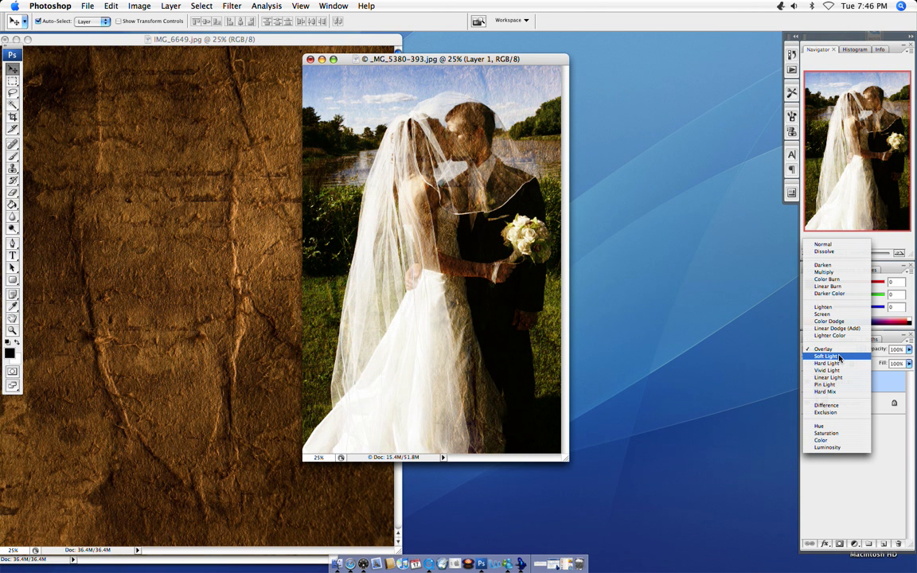
{"action": "left_click", "coordinate": [839, 358]}
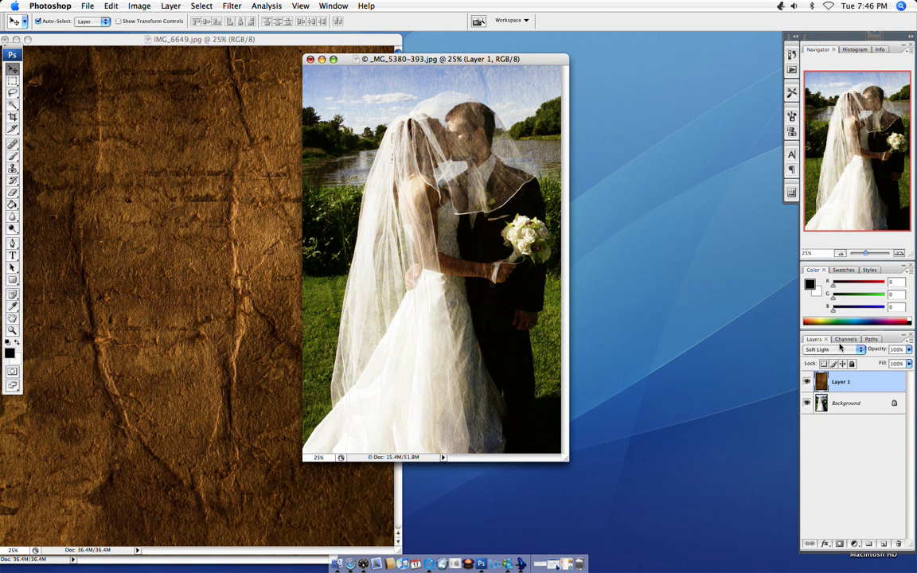
- Switch Layer 1 back to Overlay, then to Hard Light, adjusting its opacity
{"action": "left_click", "coordinate": [840, 349]}
{"action": "left_click", "coordinate": [839, 345]}
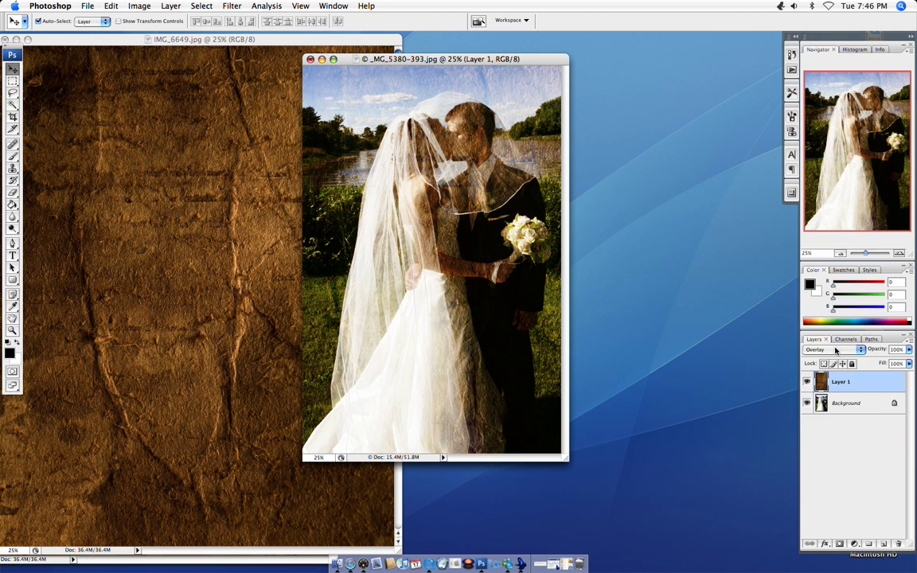
{"action": "left_click", "coordinate": [839, 348]}
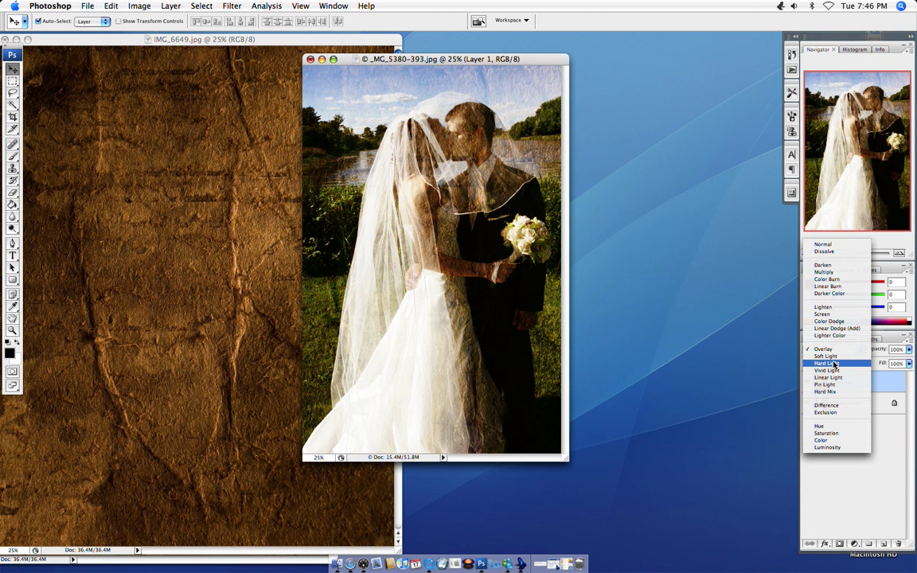
{"action": "left_click", "coordinate": [834, 364]}
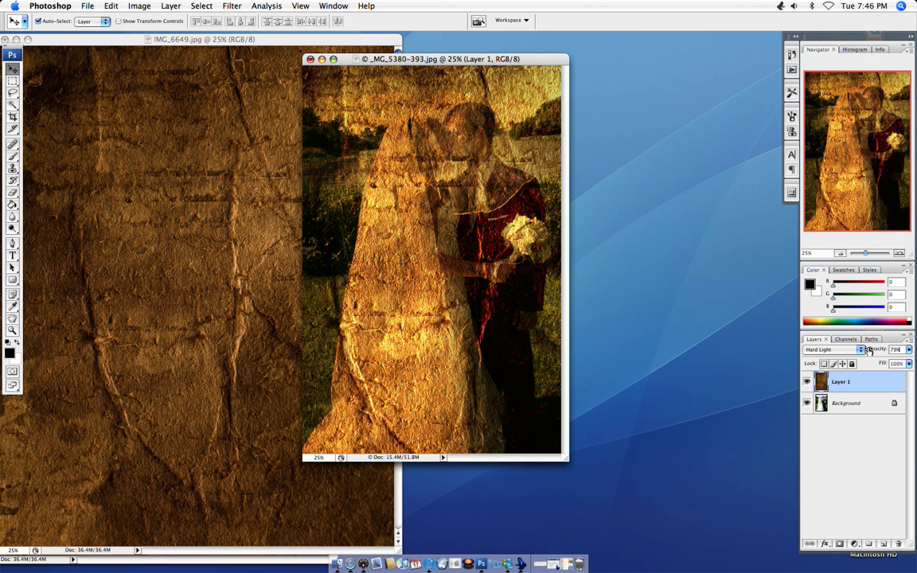
{"action": "left_click_drag", "start_coordinate": [876, 351], "coordinate": [910, 355]}
- Preview Luminosity, Color and Saturation blends on Layer 1, then set it to Soft Light
{"action": "left_click", "coordinate": [858, 351]}
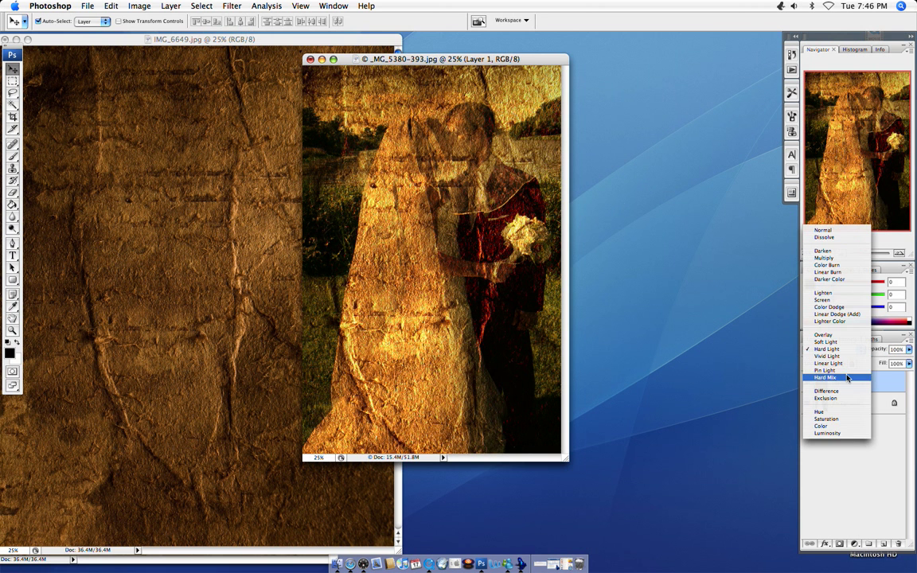
{"action": "left_click", "coordinate": [851, 433]}
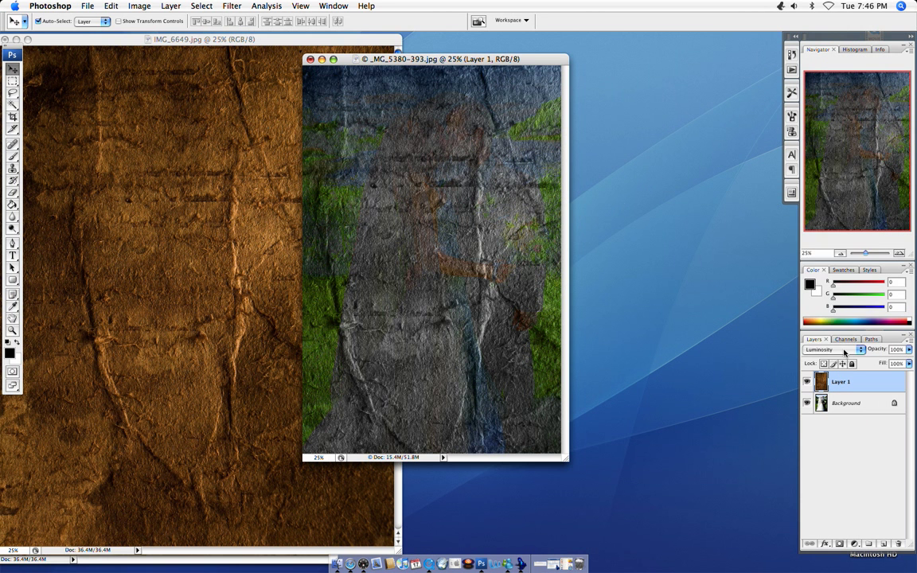
{"action": "left_click", "coordinate": [845, 350]}
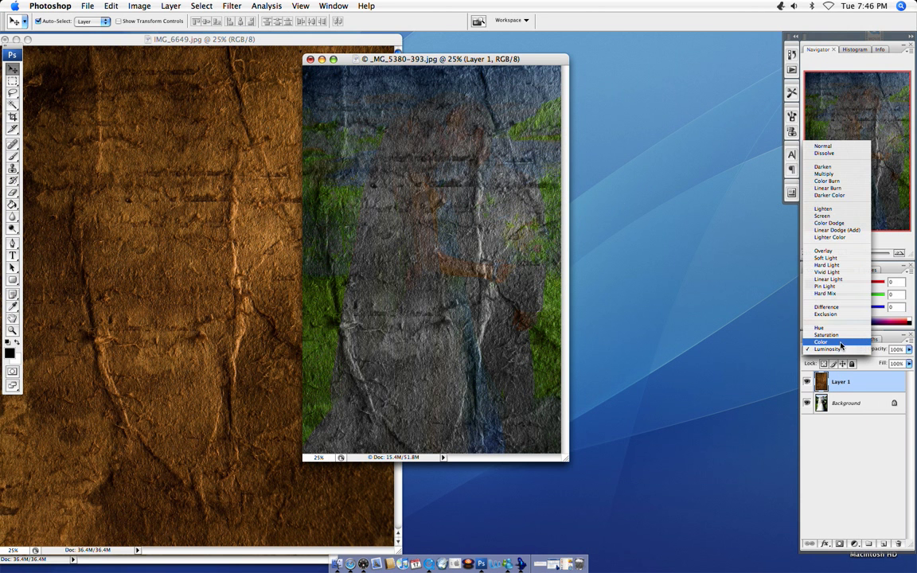
{"action": "left_click", "coordinate": [841, 342]}
{"action": "left_click", "coordinate": [834, 348]}
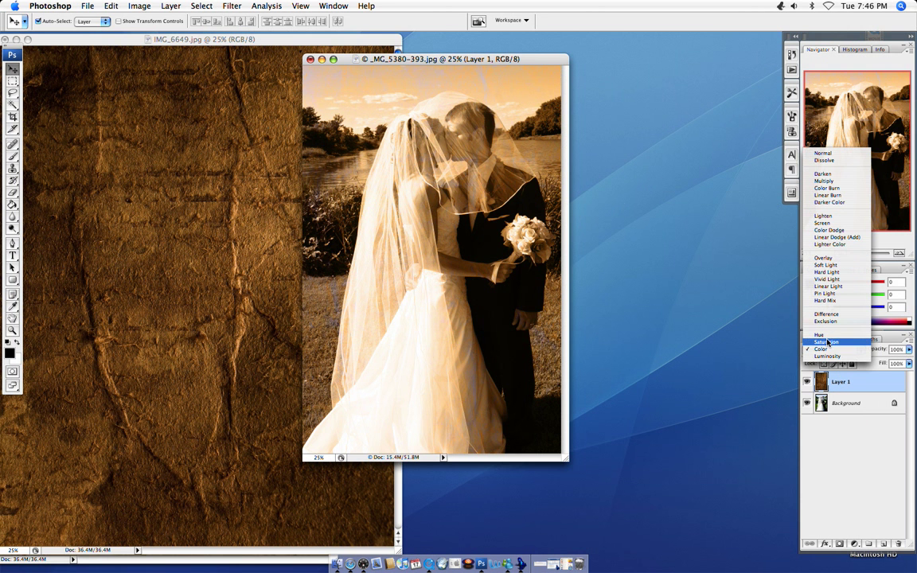
{"action": "left_click", "coordinate": [828, 342]}
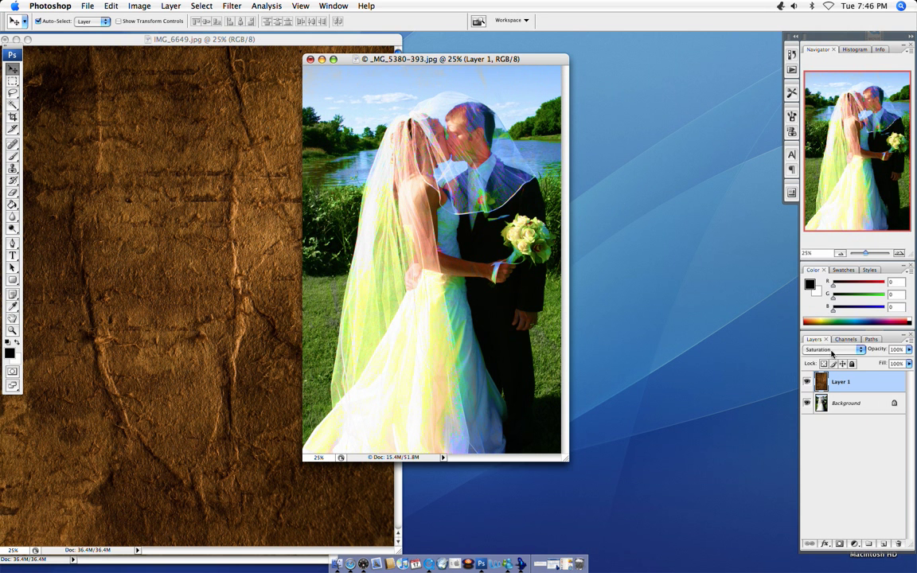
{"action": "left_click", "coordinate": [832, 350]}
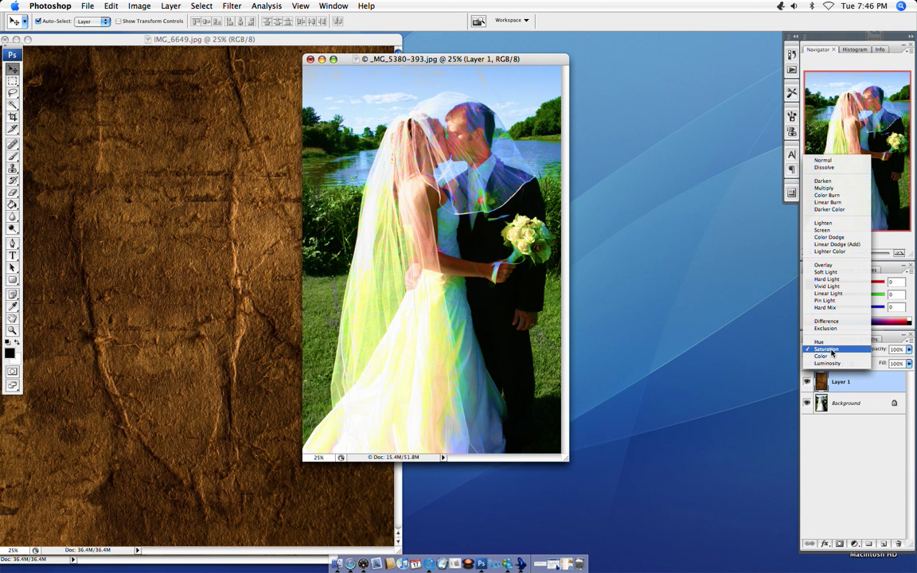
{"action": "left_click", "coordinate": [832, 273]}
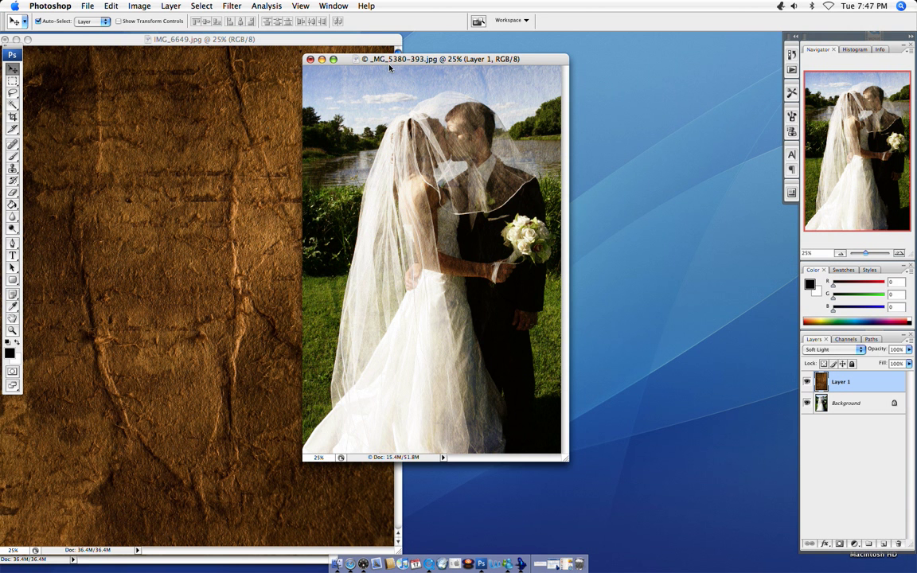
- Move the wedding photo window slightly right and add a white layer mask to Layer 1
{"action": "left_click_drag", "start_coordinate": [390, 62], "coordinate": [422, 68]}
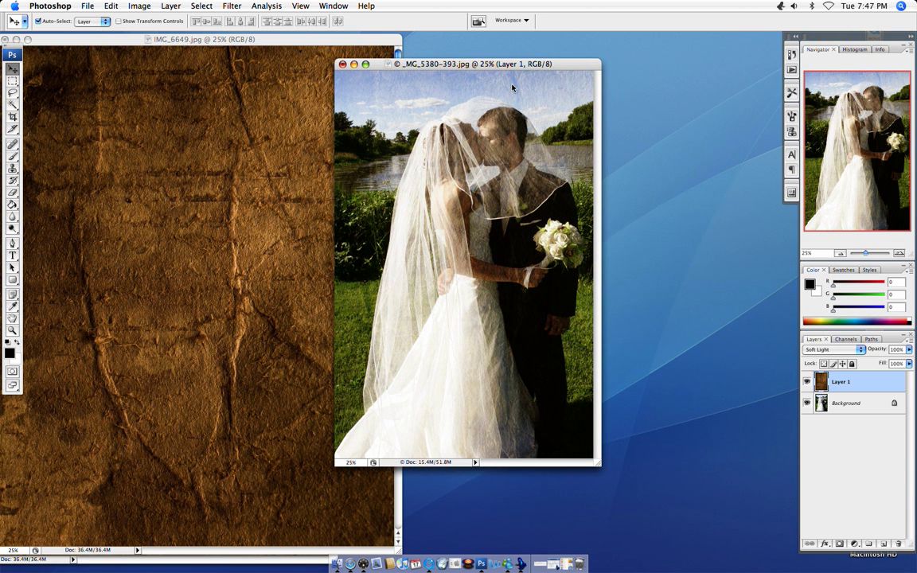
{"action": "left_click", "coordinate": [839, 544]}
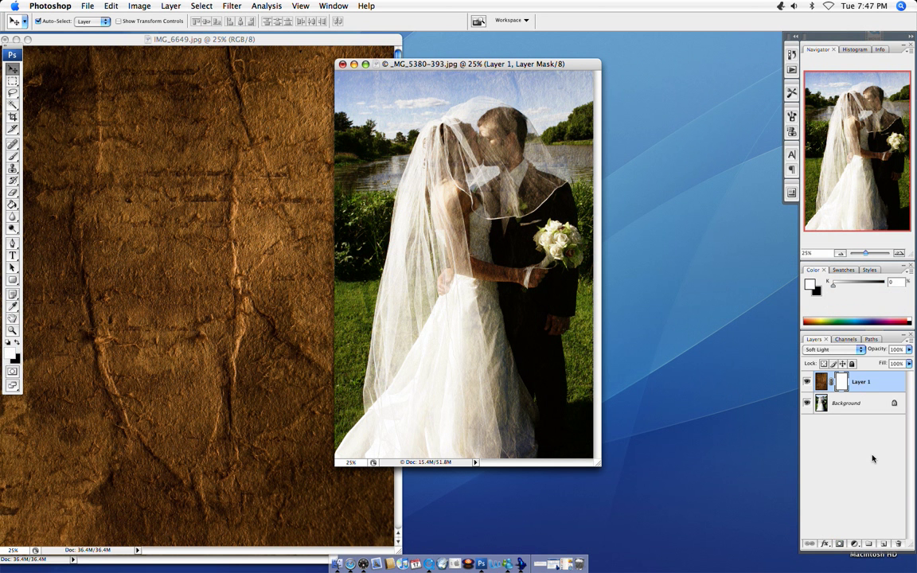
- Select the Brush tool with the 35 px soft round preset
{"action": "left_click", "coordinate": [14, 156]}
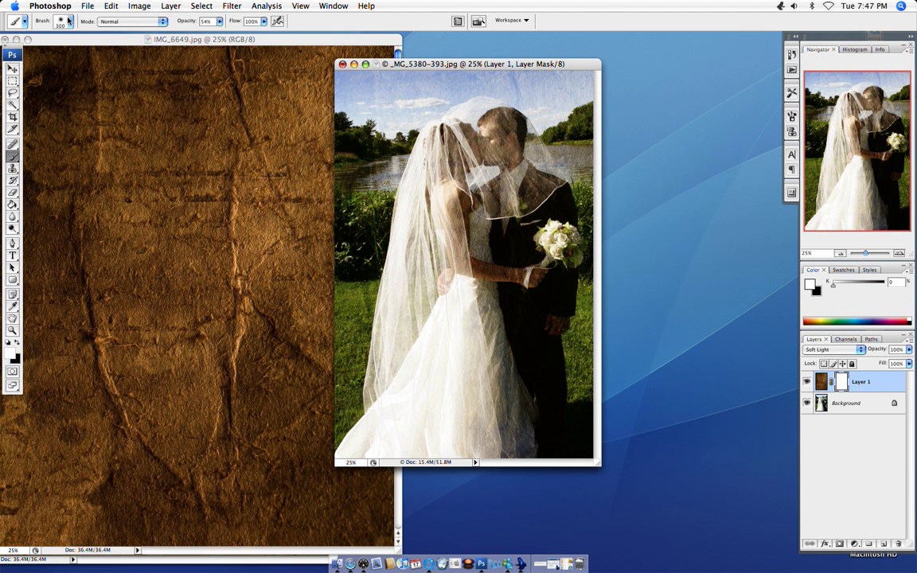
{"action": "left_click", "coordinate": [69, 22]}
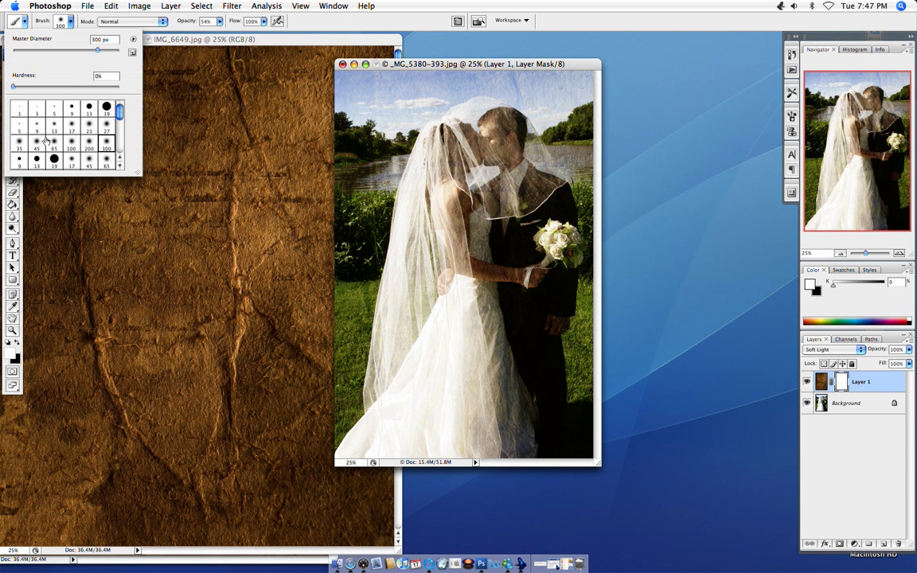
{"action": "left_click", "coordinate": [18, 144]}
{"action": "left_click", "coordinate": [415, 69]}
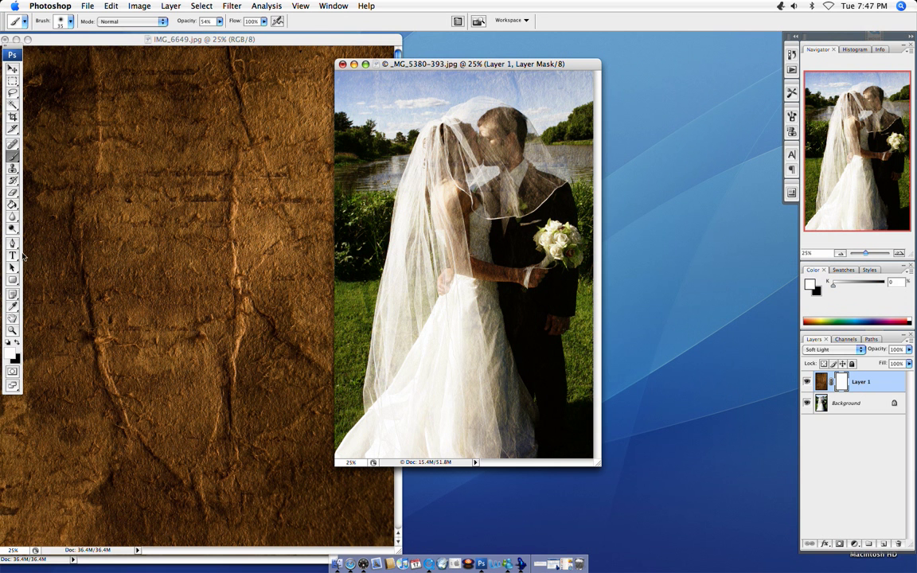
- Make black the foreground colour, raise brush opacity to 58%, and resize the brush to 125 px
{"action": "left_click", "coordinate": [16, 344]}
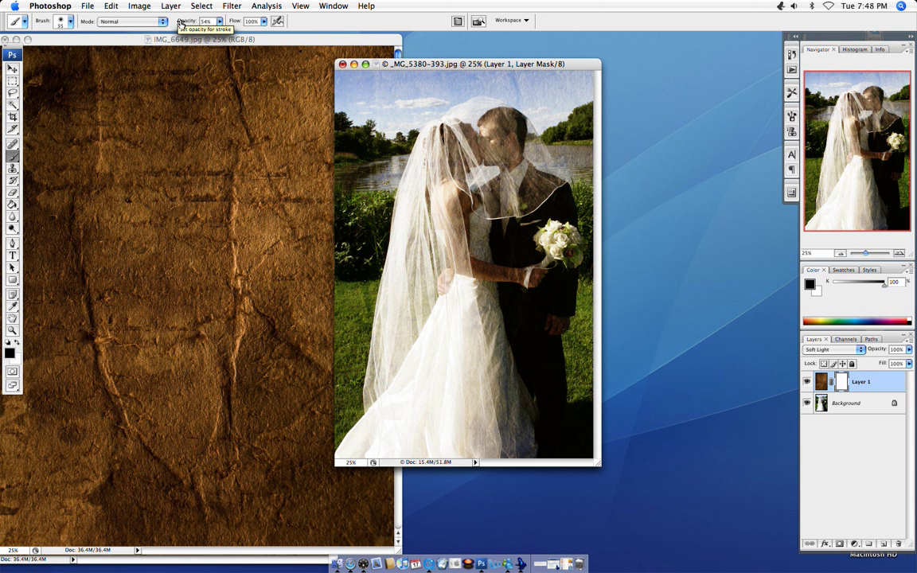
{"action": "left_click_drag", "start_coordinate": [179, 22], "coordinate": [186, 24]}
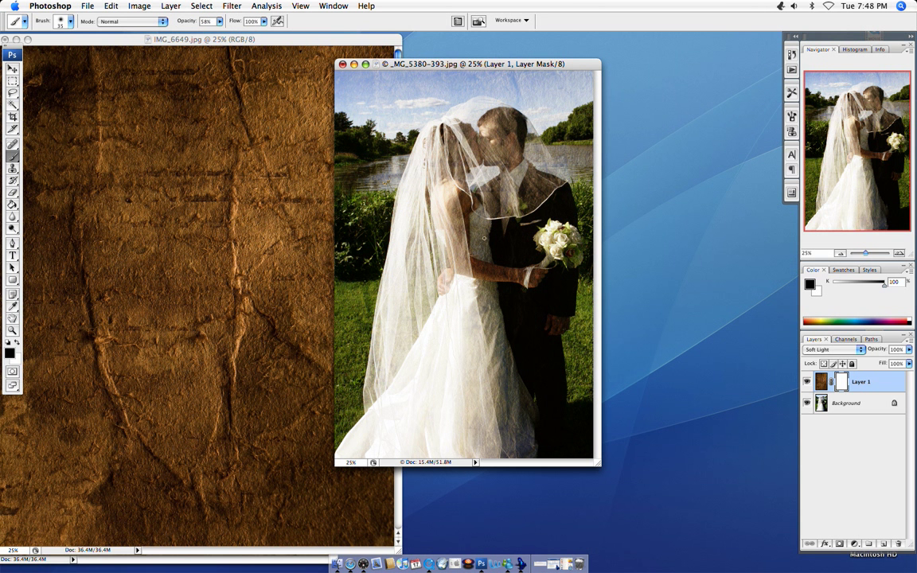
{"action": "key", "text": "bracketright"}
{"action": "key", "text": "bracketright"}
{"action": "key", "text": "bracketright"}
{"action": "key", "text": "bracketright"}
{"action": "key", "text": "bracketright"}
{"action": "key", "text": "bracketright"}
{"action": "key", "text": "bracketright"}
{"action": "key", "text": "bracketleft"}
{"action": "key", "text": "bracketleft"}
{"action": "key", "text": "bracketleft"}
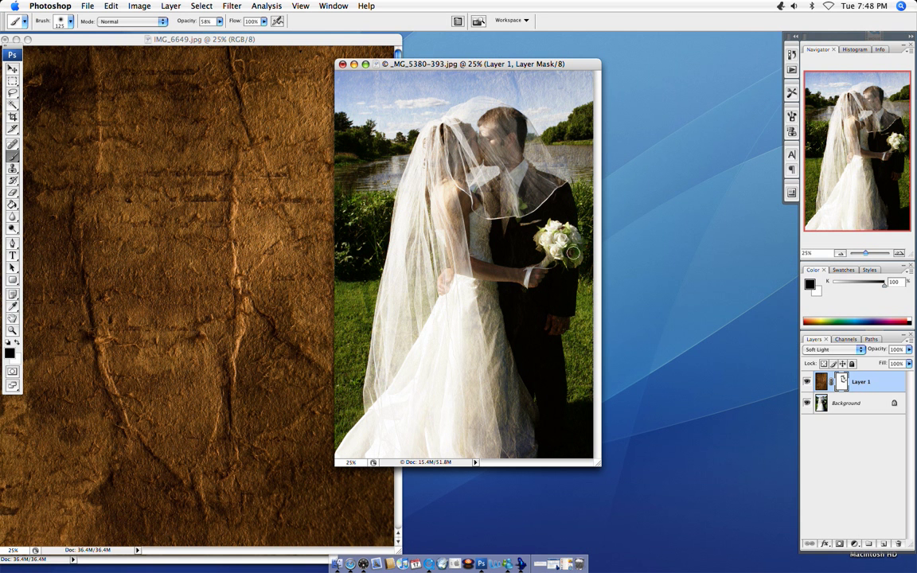
- Revert to Add Layer Mask in History, then mask texture at 28% over the bride's shoulder, arm and bouquet
{"action": "left_click", "coordinate": [790, 56]}
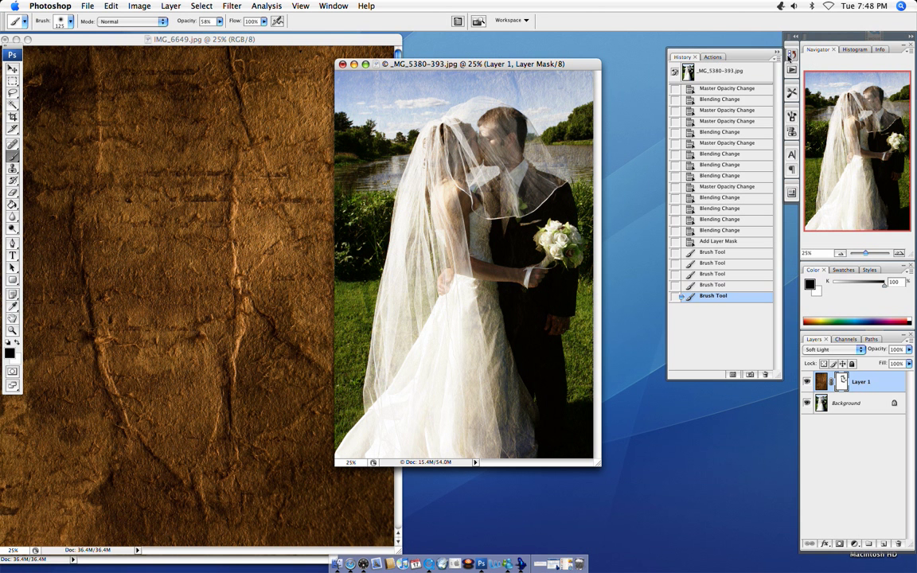
{"action": "left_click", "coordinate": [716, 241]}
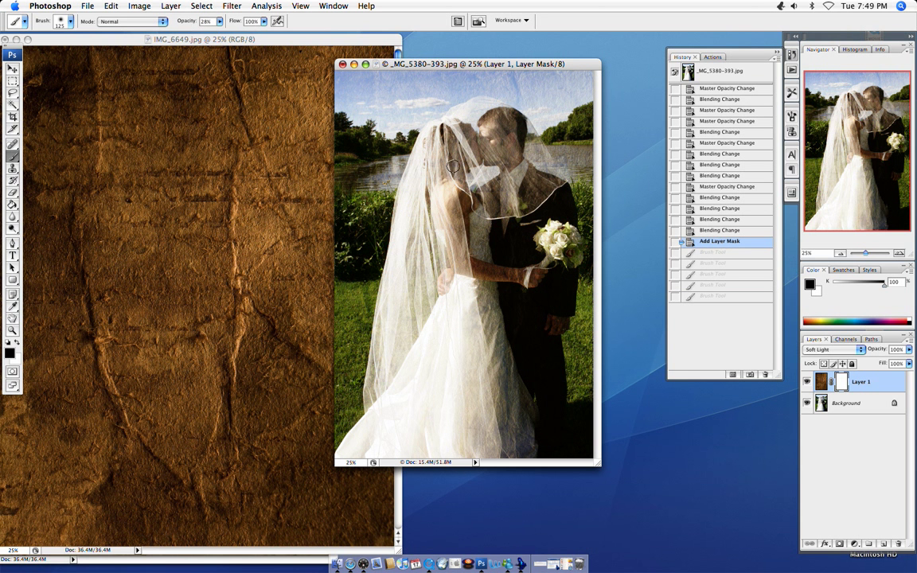
{"action": "left_click", "coordinate": [466, 203]}
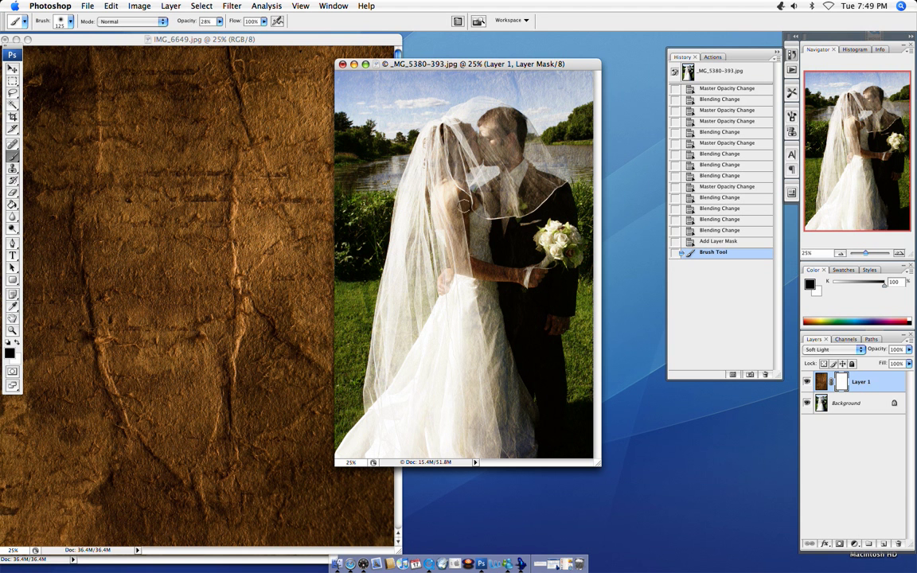
{"action": "left_click_drag", "start_coordinate": [464, 271], "coordinate": [523, 276]}
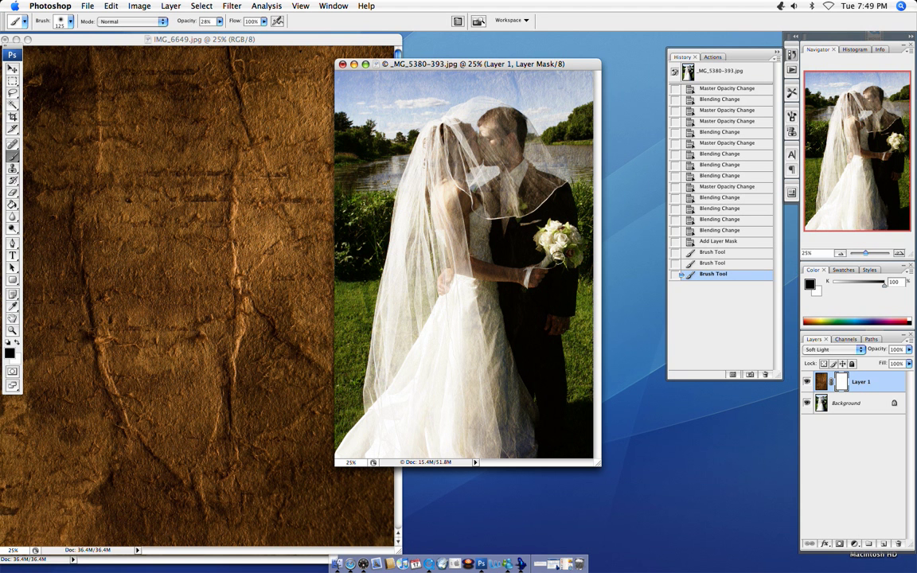
{"action": "left_click", "coordinate": [556, 240]}
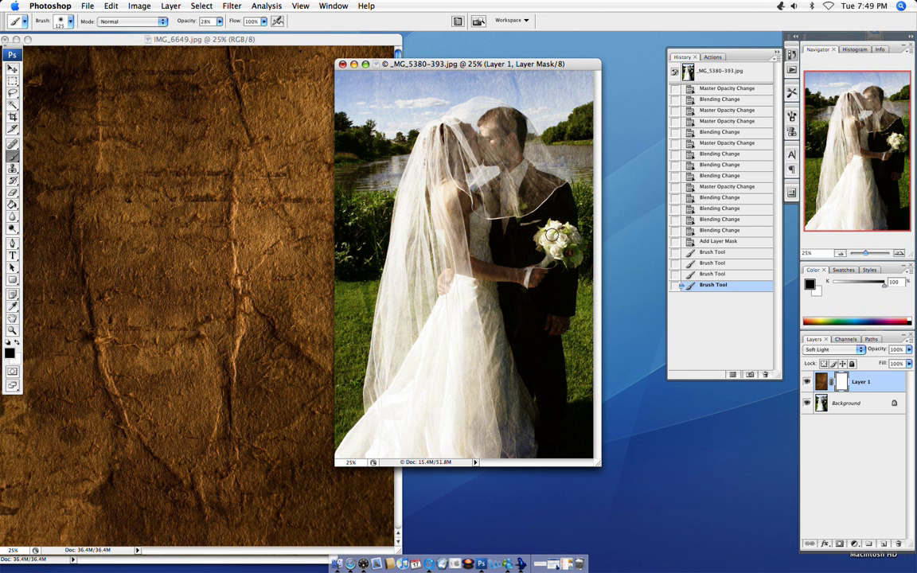
{"action": "left_click", "coordinate": [567, 252]}
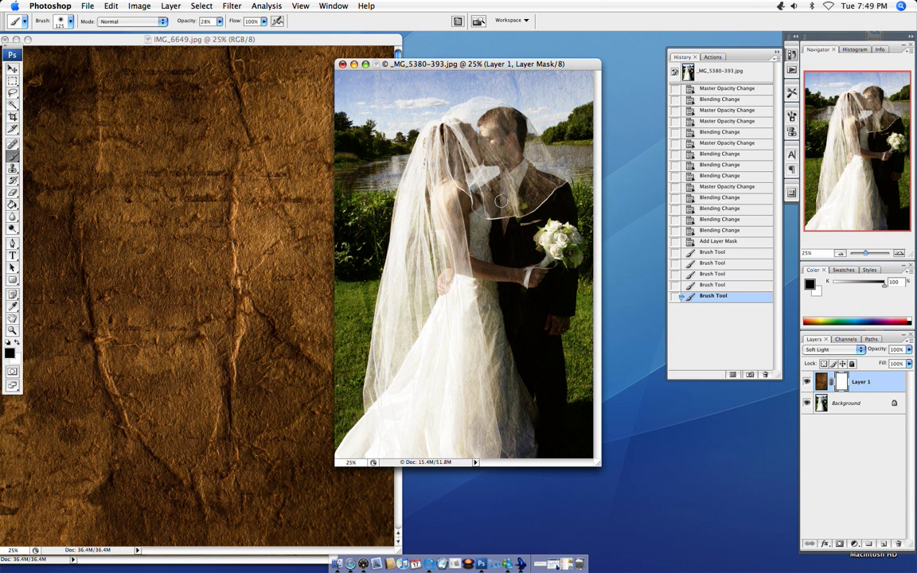
- Fade the texture over the veil, the groom's shirt and the bride's head with more mask strokes
{"action": "left_click", "coordinate": [453, 183]}
{"action": "left_click", "coordinate": [463, 162]}
{"action": "left_click", "coordinate": [527, 170]}
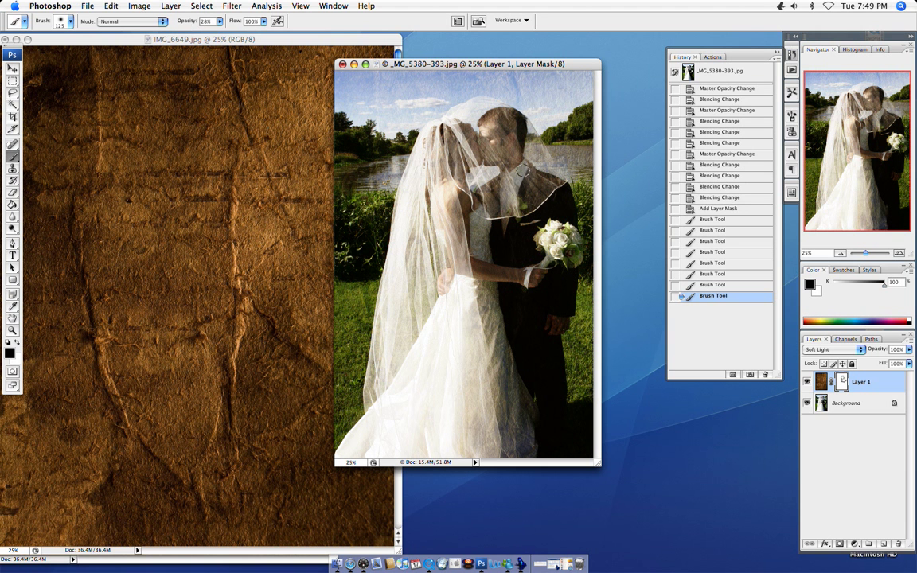
{"action": "left_click", "coordinate": [528, 182]}
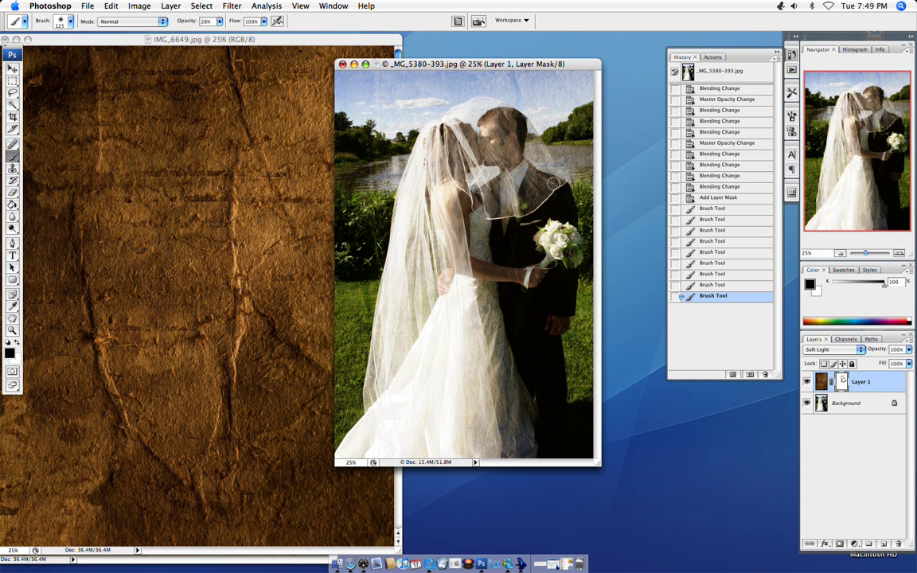
{"action": "left_click", "coordinate": [528, 195]}
{"action": "left_click", "coordinate": [456, 179]}
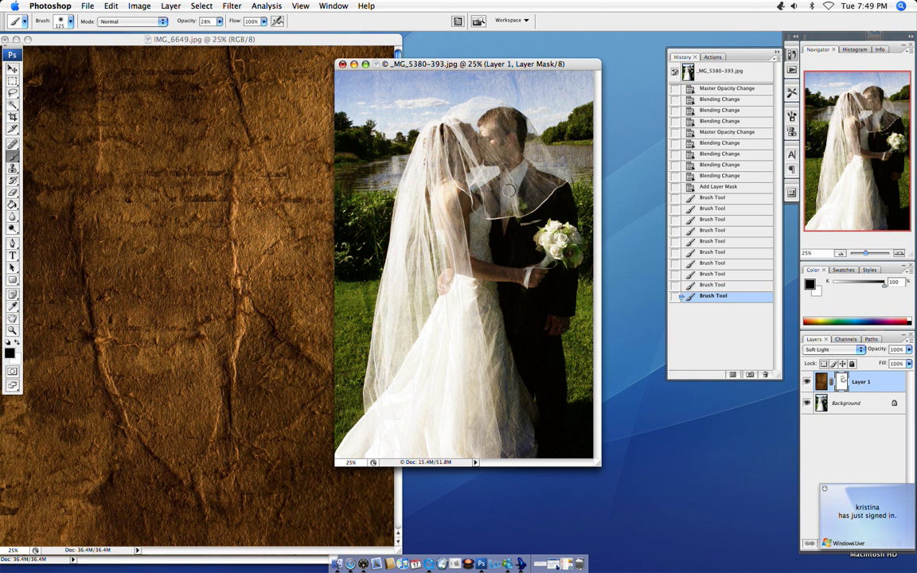
{"action": "left_click", "coordinate": [447, 115]}
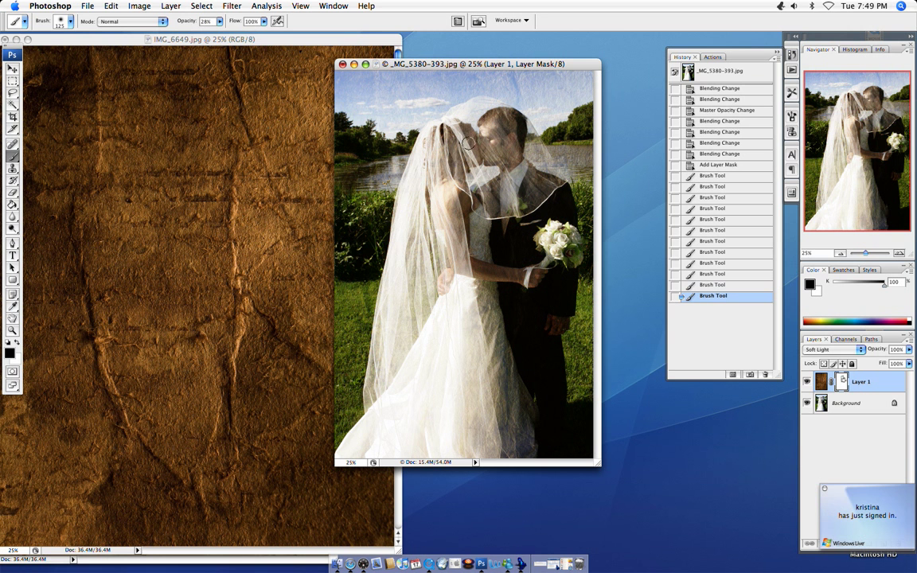
{"action": "left_click", "coordinate": [420, 134]}
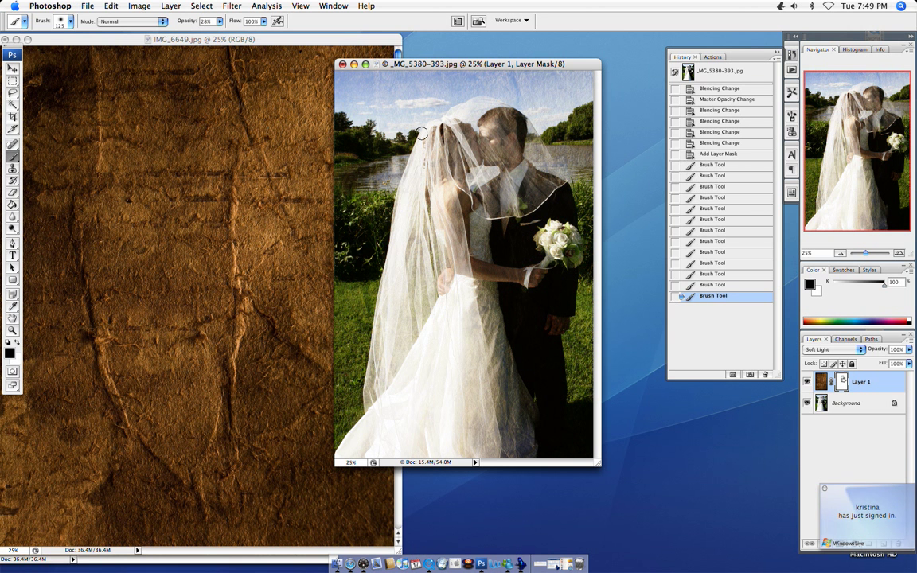
{"action": "left_click", "coordinate": [254, 40]}
- Drag the IMG_6602 paper texture onto the wedding photo as Layer 2
{"action": "left_click_drag", "start_coordinate": [254, 40], "coordinate": [318, 63]}
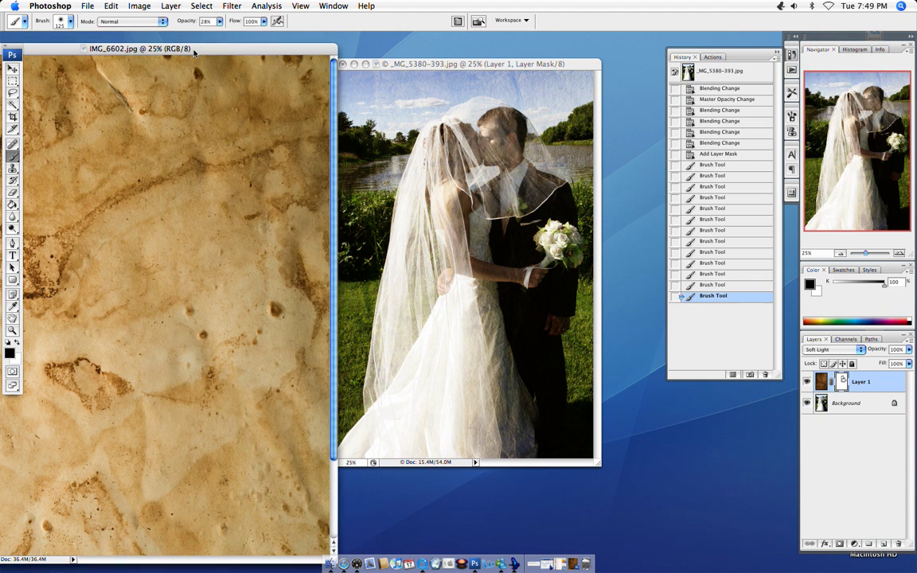
{"action": "left_click_drag", "start_coordinate": [193, 53], "coordinate": [185, 46]}
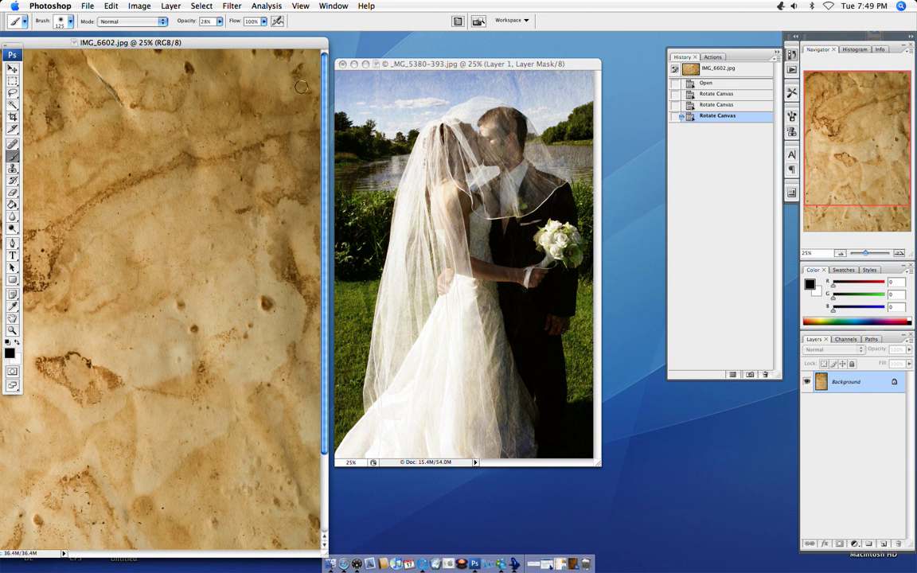
{"action": "key", "text": "v"}
{"action": "left_click_drag", "start_coordinate": [188, 41], "coordinate": [213, 39]}
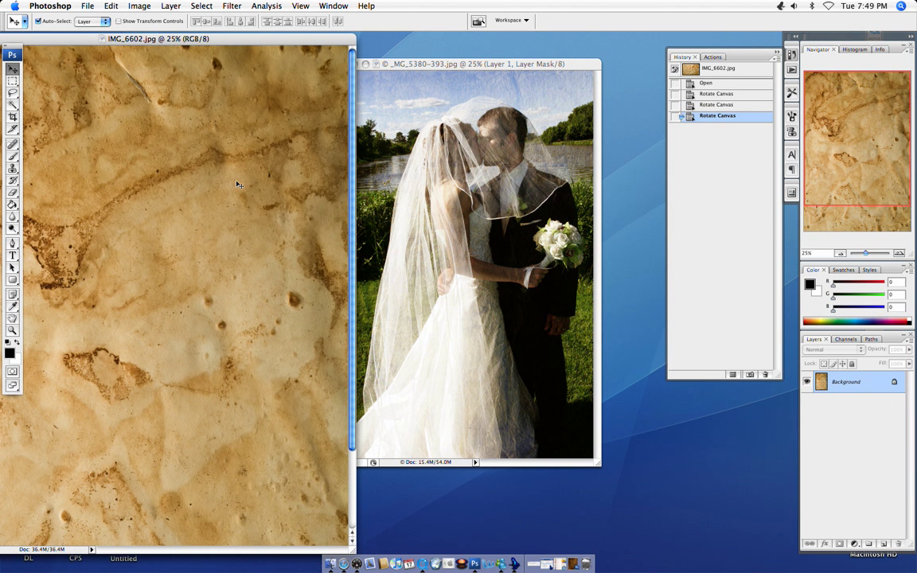
{"action": "left_click_drag", "start_coordinate": [179, 180], "coordinate": [483, 171]}
- After trying Multiply, Screen and Hard Light, blend Layer 2 in Soft Light at 99% and add a layer mask
{"action": "left_click", "coordinate": [835, 348]}
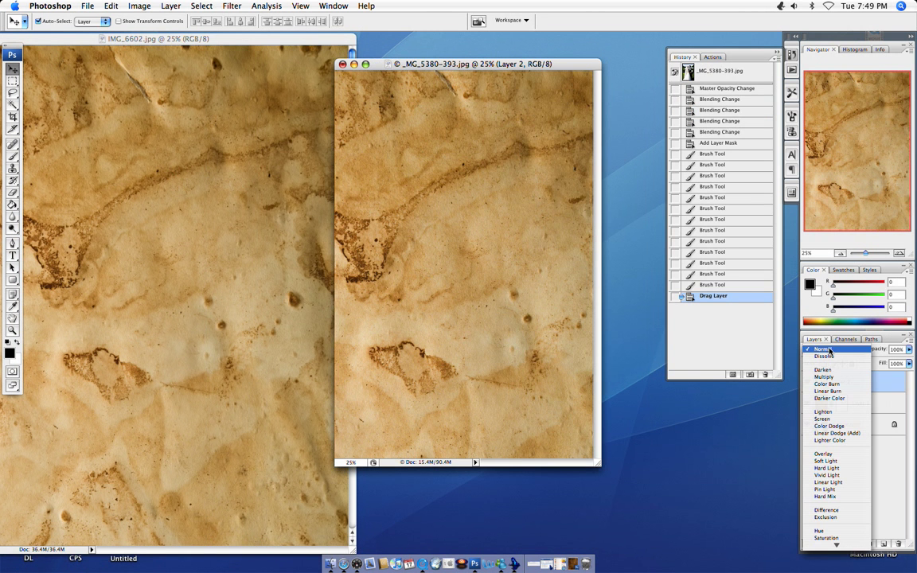
{"action": "left_click", "coordinate": [823, 378]}
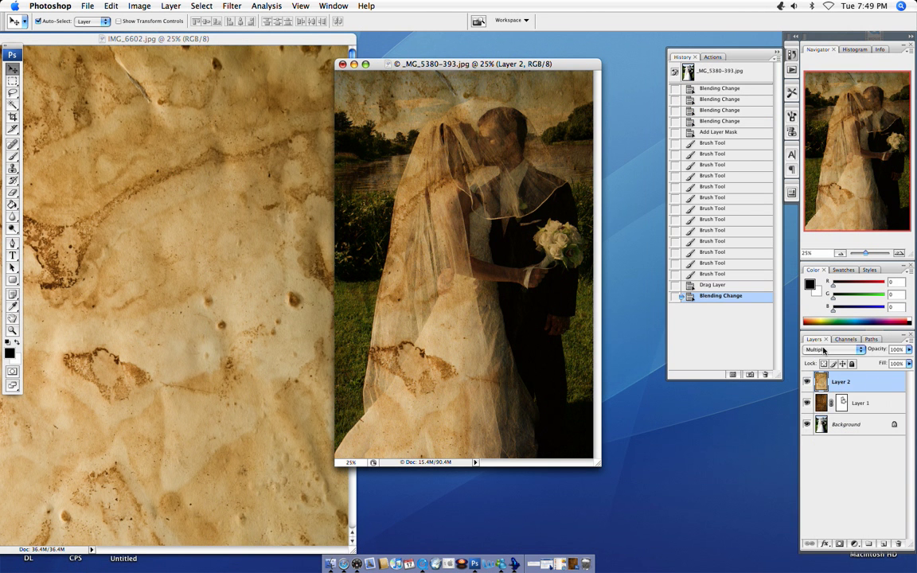
{"action": "left_click", "coordinate": [823, 351]}
{"action": "left_click", "coordinate": [824, 394]}
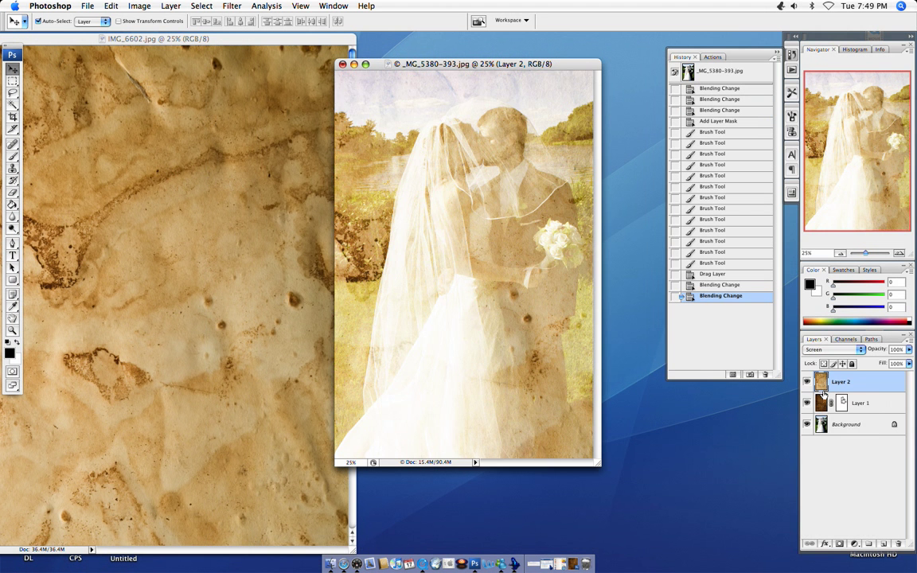
{"action": "mouse_move", "coordinate": [884, 355]}
{"action": "left_mouse_down"}
{"action": "mouse_move", "coordinate": [844, 358]}
{"action": "mouse_move", "coordinate": [852, 360]}
{"action": "mouse_move", "coordinate": [793, 322]}
{"action": "mouse_move", "coordinate": [775, 326]}
{"action": "mouse_move", "coordinate": [855, 363]}
{"action": "mouse_move", "coordinate": [888, 358]}
{"action": "left_mouse_up"}
{"action": "left_click", "coordinate": [835, 350]}
{"action": "left_click", "coordinate": [825, 392]}
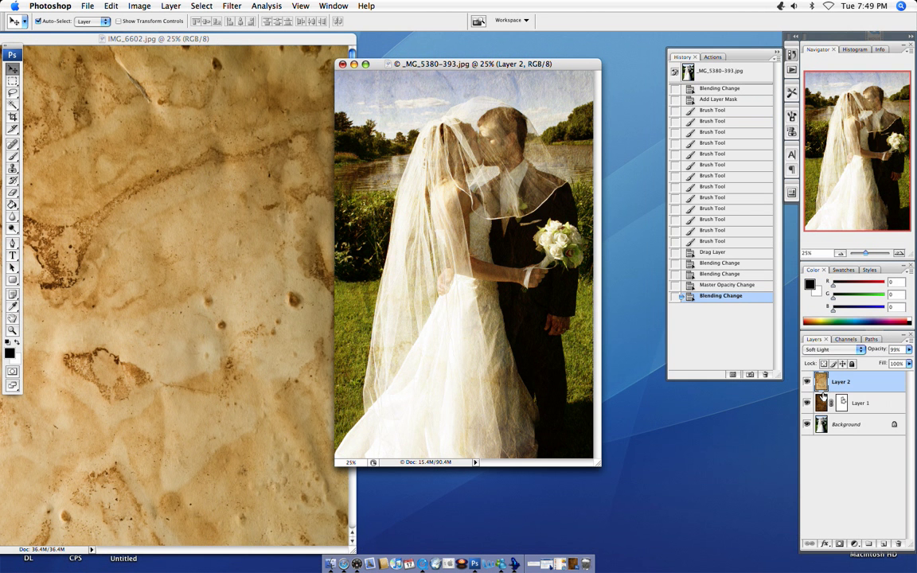
{"action": "left_click", "coordinate": [839, 351]}
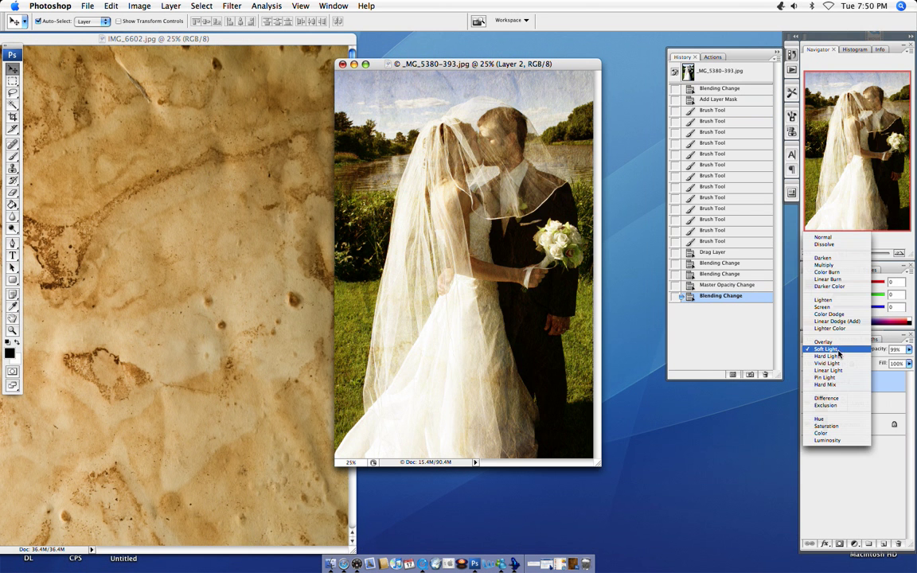
{"action": "left_click", "coordinate": [836, 360]}
{"action": "left_click", "coordinate": [830, 350]}
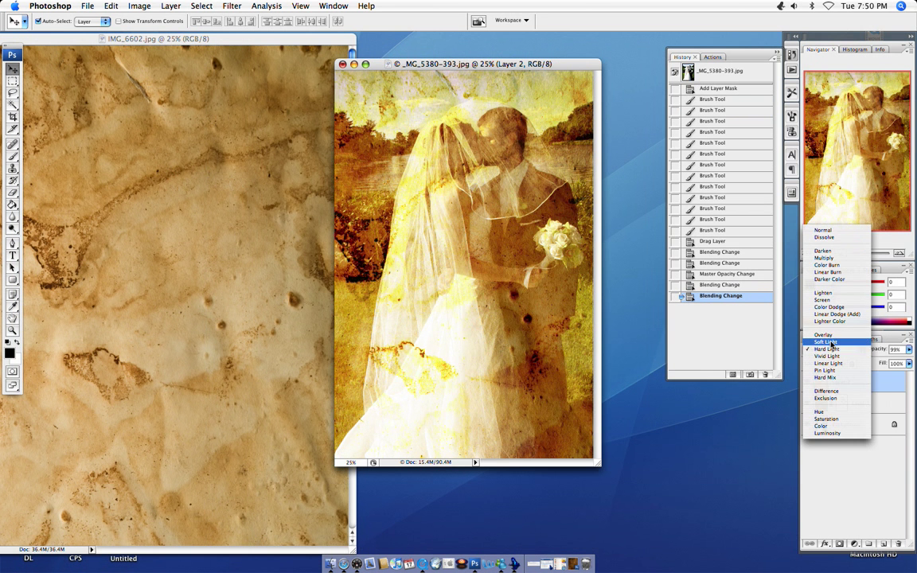
{"action": "left_click", "coordinate": [828, 340]}
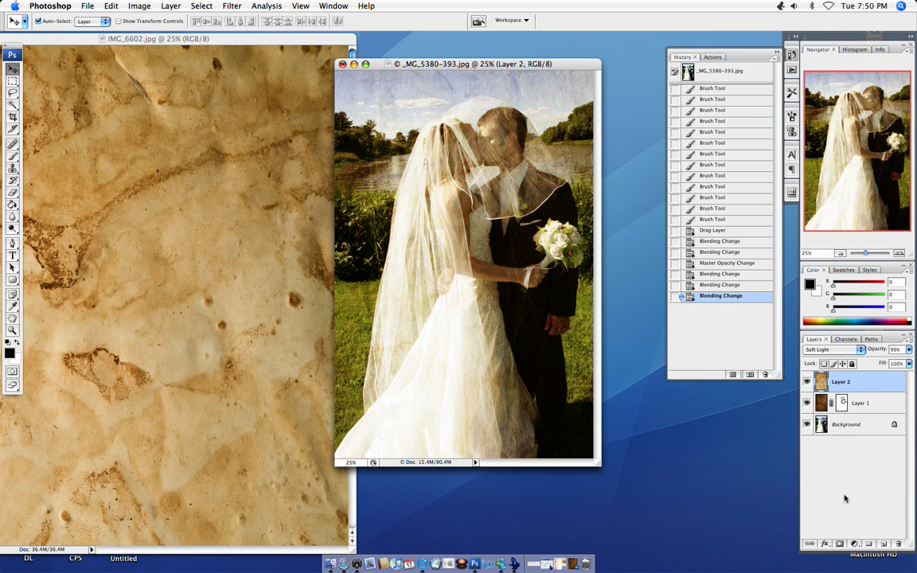
{"action": "left_click", "coordinate": [840, 544]}
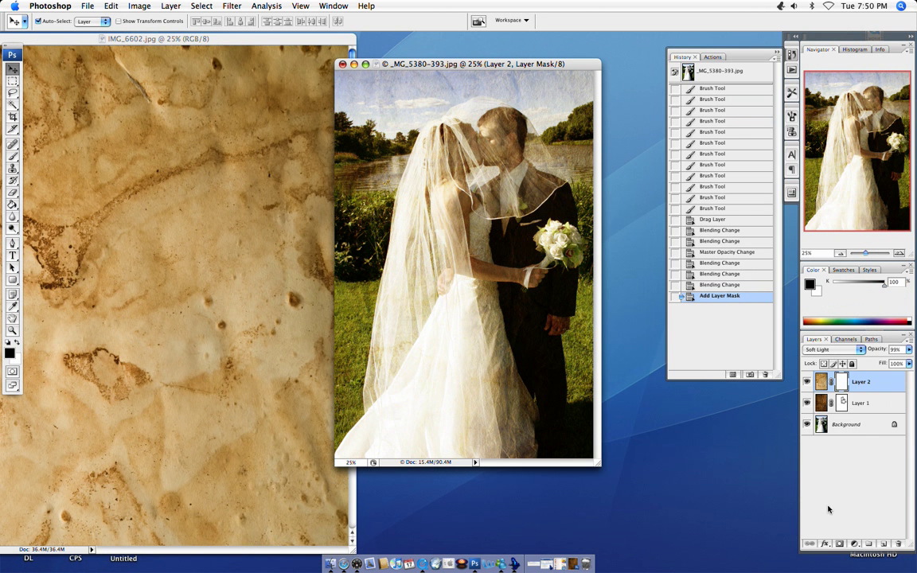
- With a 300-size black brush, mask the texture around the bouquet and bride's arm
{"action": "left_click", "coordinate": [22, 155]}
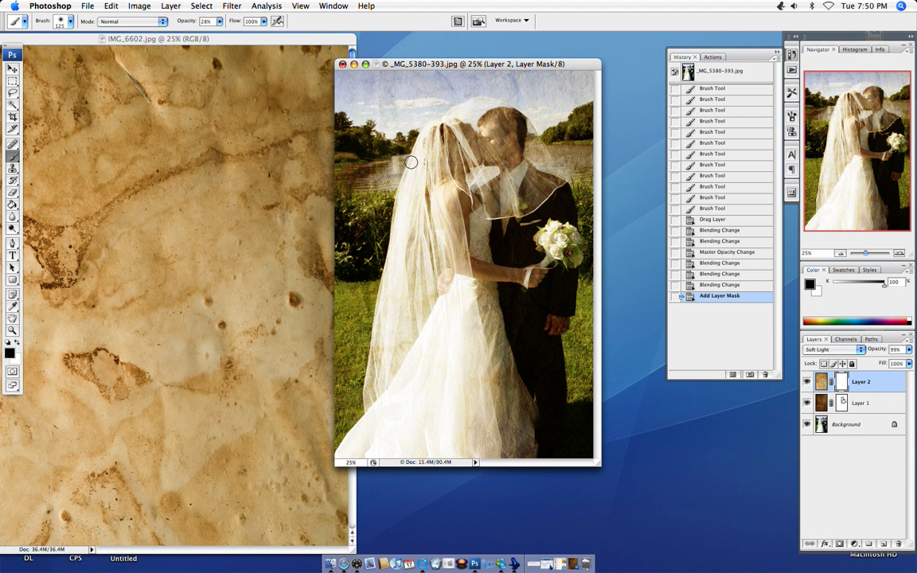
{"action": "key", "text": "bracketright"}
{"action": "key", "text": "bracketright"}
{"action": "key", "text": "bracketright"}
{"action": "key", "text": "bracketright"}
{"action": "key", "text": "bracketright"}
{"action": "left_click", "coordinate": [554, 291]}
{"action": "left_click", "coordinate": [549, 312]}
{"action": "left_click", "coordinate": [548, 317]}
{"action": "left_click", "coordinate": [548, 319]}
{"action": "left_click", "coordinate": [555, 322]}
{"action": "left_click", "coordinate": [555, 317]}
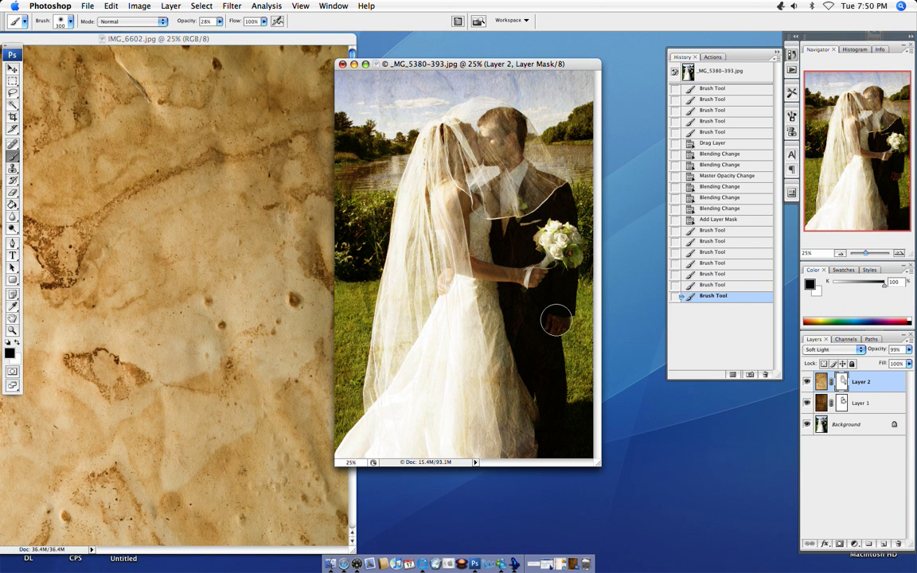
- Paint the mask over the veil, faces and chest, then bring IMG_6602.jpg to the front
{"action": "left_click", "coordinate": [525, 277]}
{"action": "left_click", "coordinate": [476, 249]}
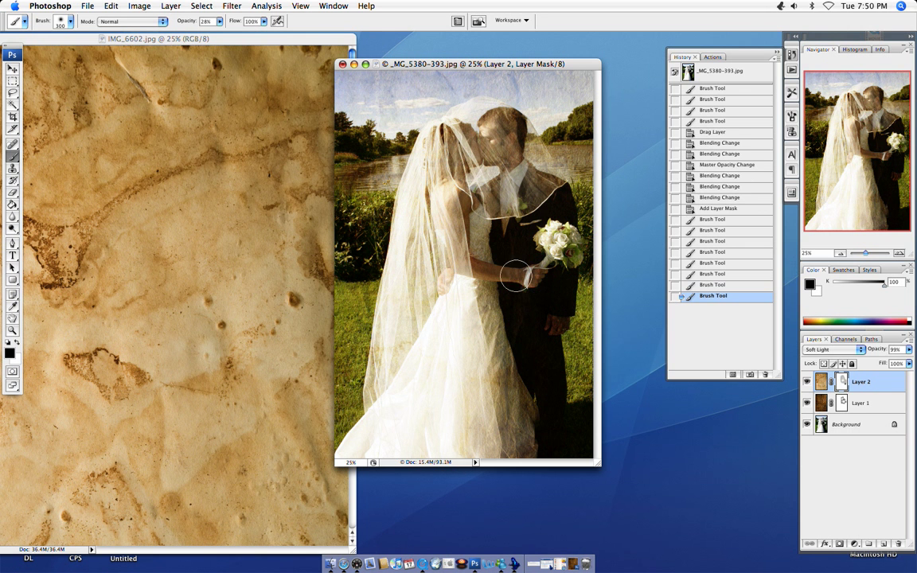
{"action": "left_click", "coordinate": [422, 136]}
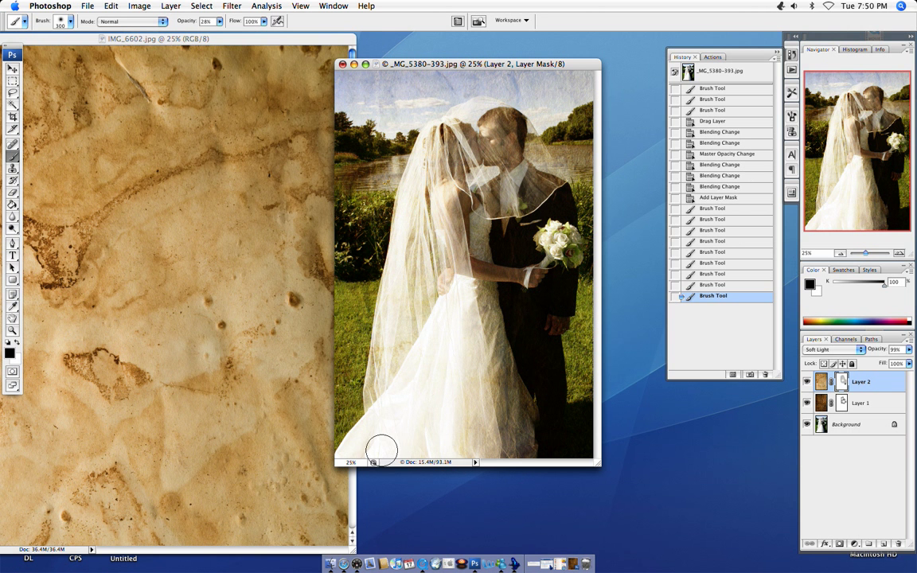
{"action": "left_click", "coordinate": [438, 187]}
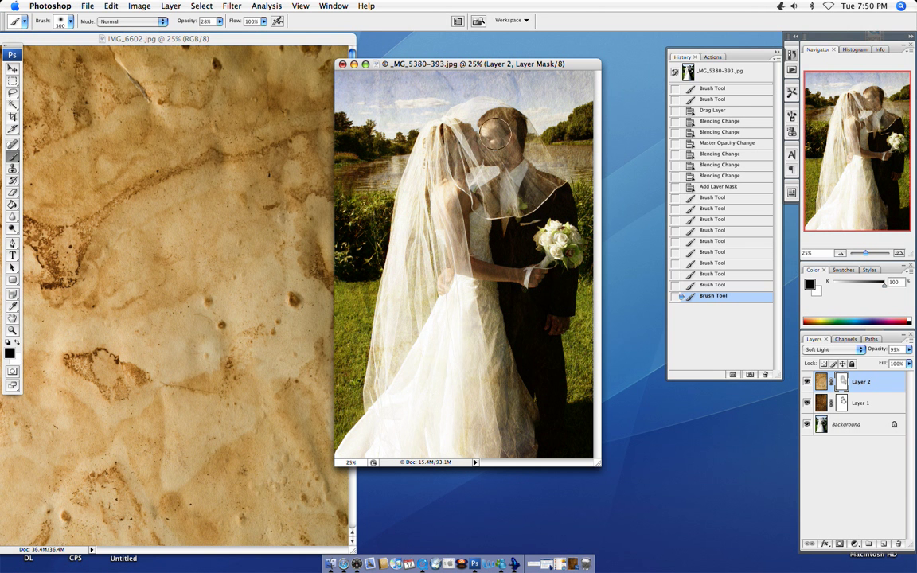
{"action": "mouse_move", "coordinate": [470, 147]}
{"action": "left_mouse_down"}
{"action": "mouse_move", "coordinate": [456, 145]}
{"action": "mouse_move", "coordinate": [487, 182]}
{"action": "mouse_move", "coordinate": [466, 185]}
{"action": "mouse_move", "coordinate": [478, 225]}
{"action": "mouse_move", "coordinate": [385, 137]}
{"action": "mouse_move", "coordinate": [426, 153]}
{"action": "mouse_move", "coordinate": [393, 135]}
{"action": "mouse_move", "coordinate": [406, 132]}
{"action": "mouse_move", "coordinate": [398, 140]}
{"action": "left_mouse_up"}
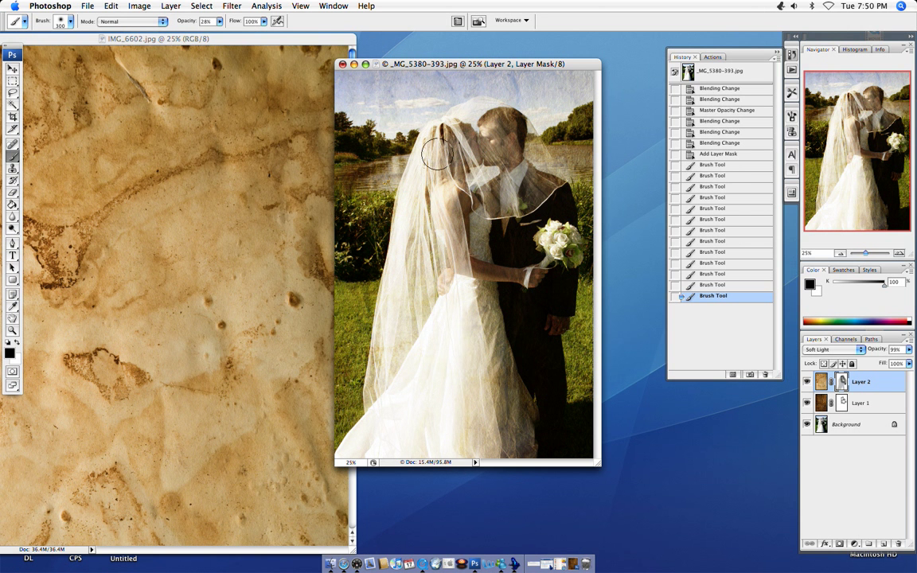
{"action": "left_click_drag", "start_coordinate": [409, 289], "coordinate": [404, 296]}
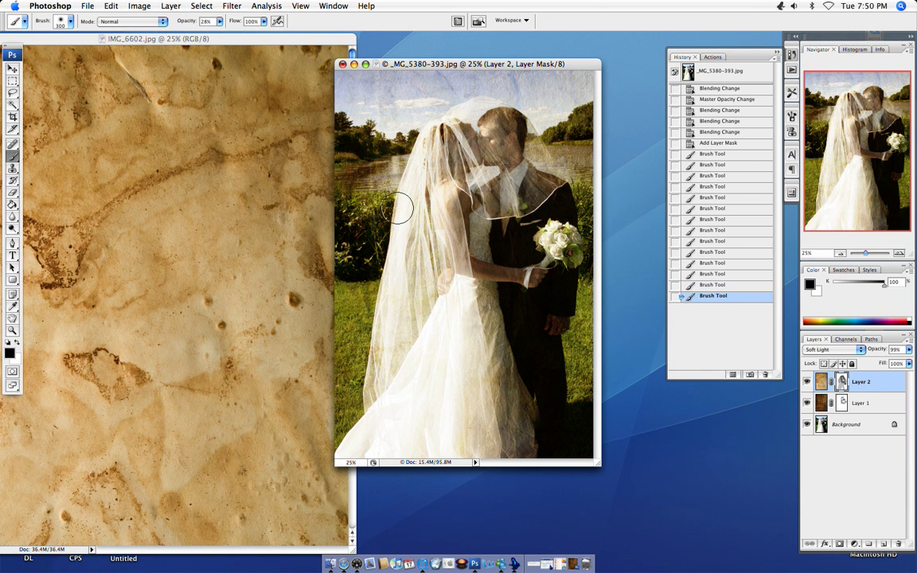
{"action": "left_click", "coordinate": [187, 39]}
{"action": "left_click_drag", "start_coordinate": [187, 40], "coordinate": [208, 40]}
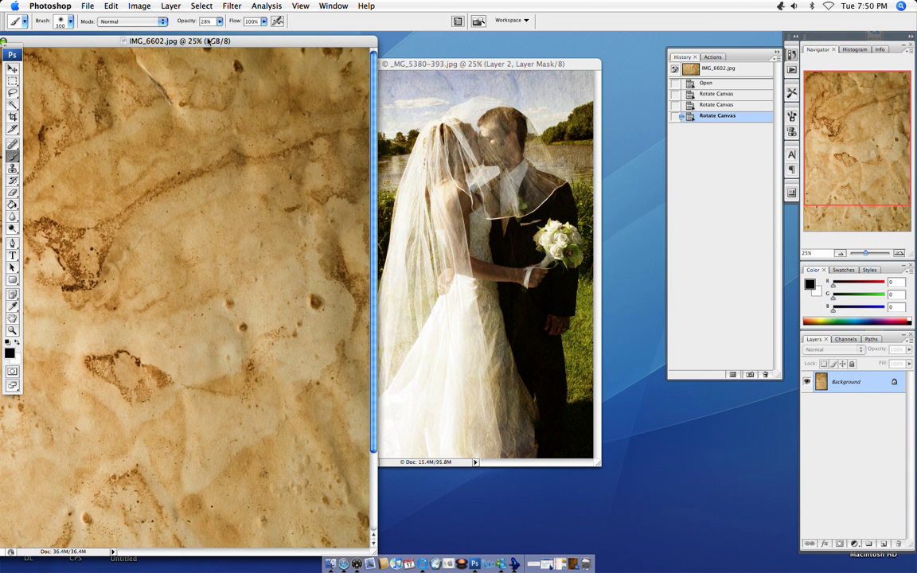
{"action": "left_click", "coordinate": [444, 66]}
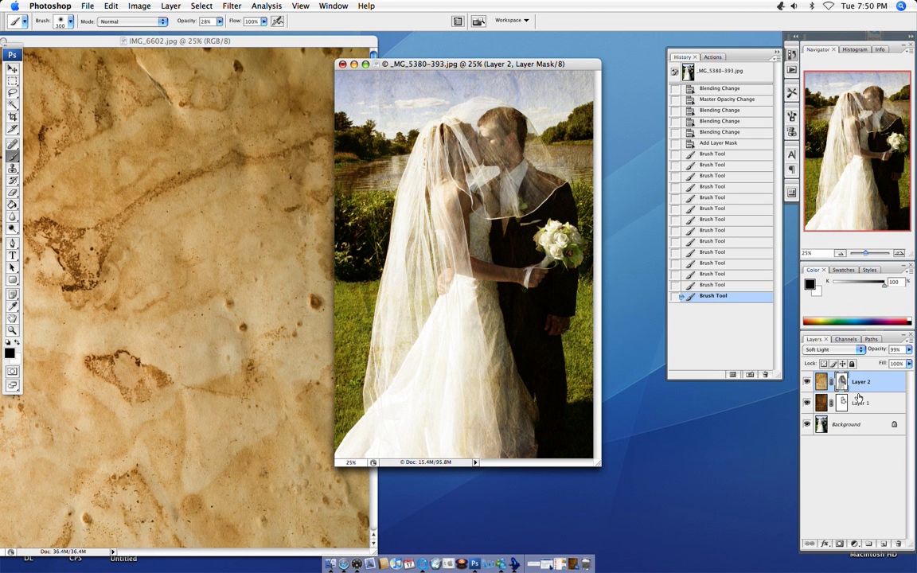
{"action": "left_click", "coordinate": [811, 352]}
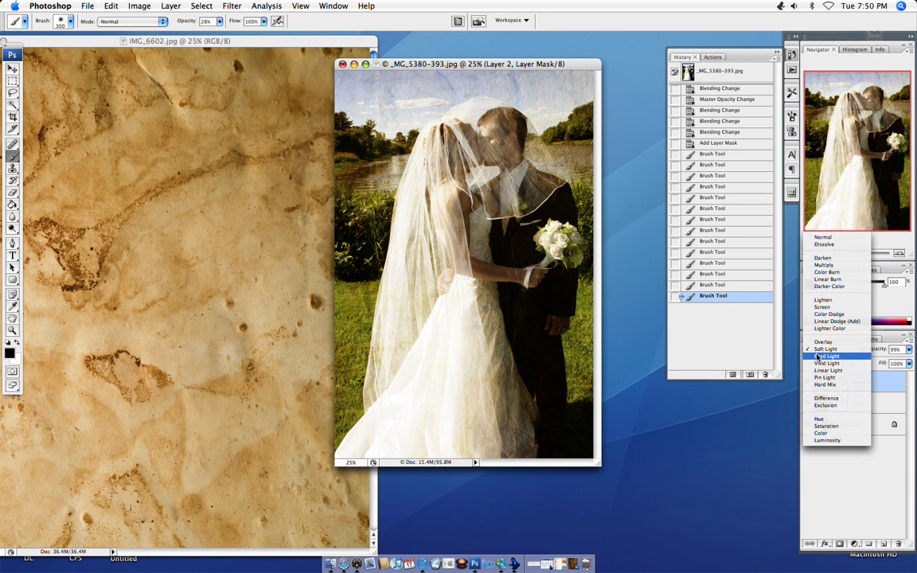
{"action": "left_click", "coordinate": [817, 356]}
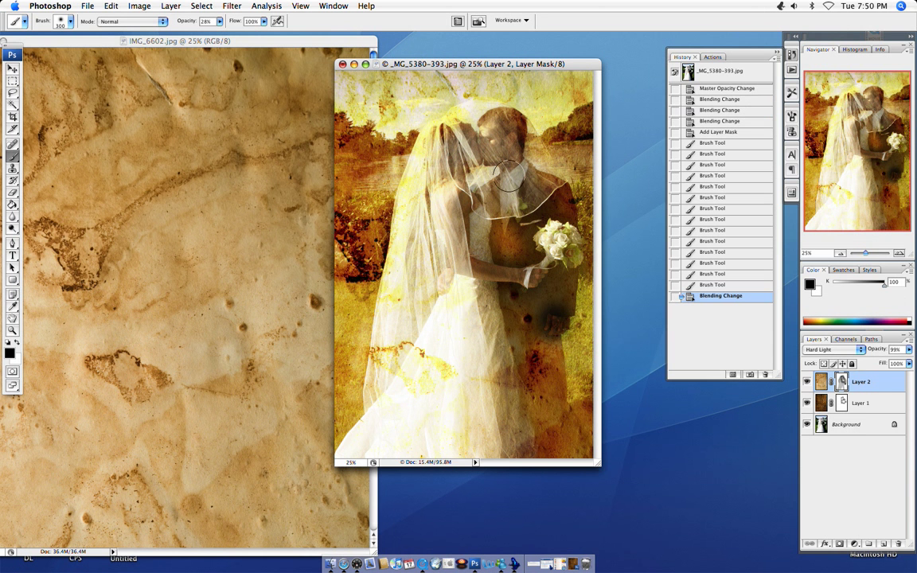
{"action": "mouse_move", "coordinate": [578, 313]}
{"action": "left_mouse_down"}
{"action": "mouse_move", "coordinate": [513, 231]}
{"action": "mouse_move", "coordinate": [481, 263]}
{"action": "mouse_move", "coordinate": [473, 199]}
{"action": "mouse_move", "coordinate": [510, 324]}
{"action": "mouse_move", "coordinate": [442, 104]}
{"action": "mouse_move", "coordinate": [458, 249]}
{"action": "mouse_move", "coordinate": [552, 314]}
{"action": "mouse_move", "coordinate": [637, 255]}
{"action": "left_mouse_up"}
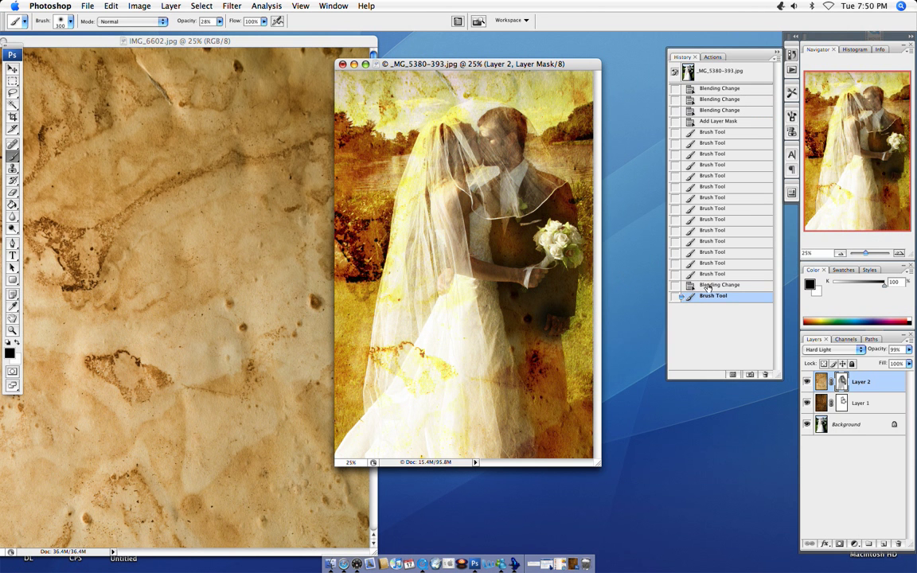
{"action": "left_click", "coordinate": [707, 284]}
{"action": "left_click", "coordinate": [834, 349]}
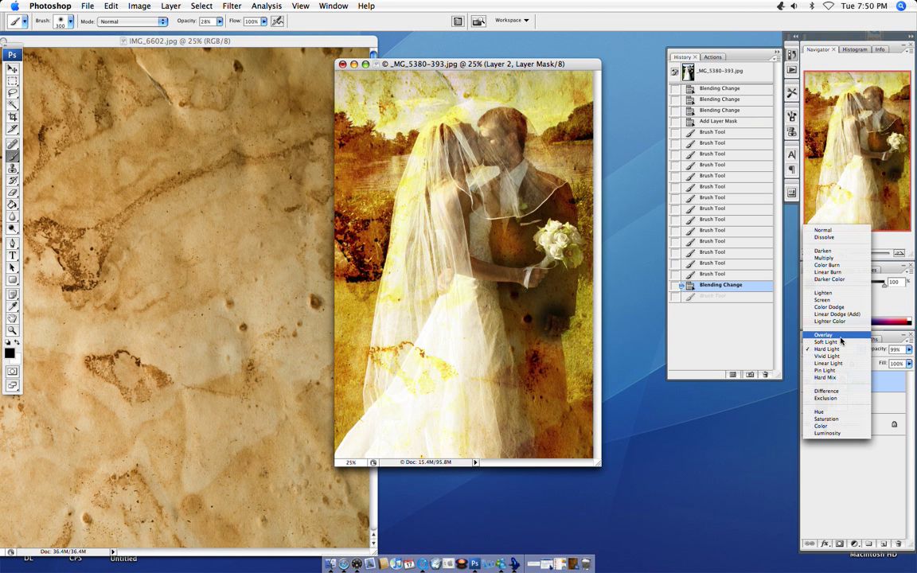
{"action": "left_click", "coordinate": [829, 356]}
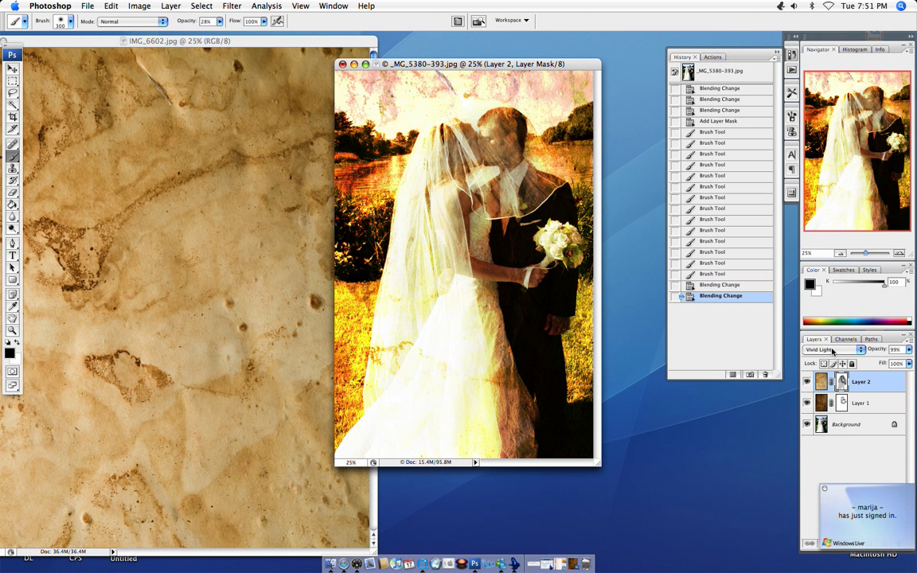
{"action": "left_click", "coordinate": [833, 351]}
{"action": "left_click", "coordinate": [828, 268]}
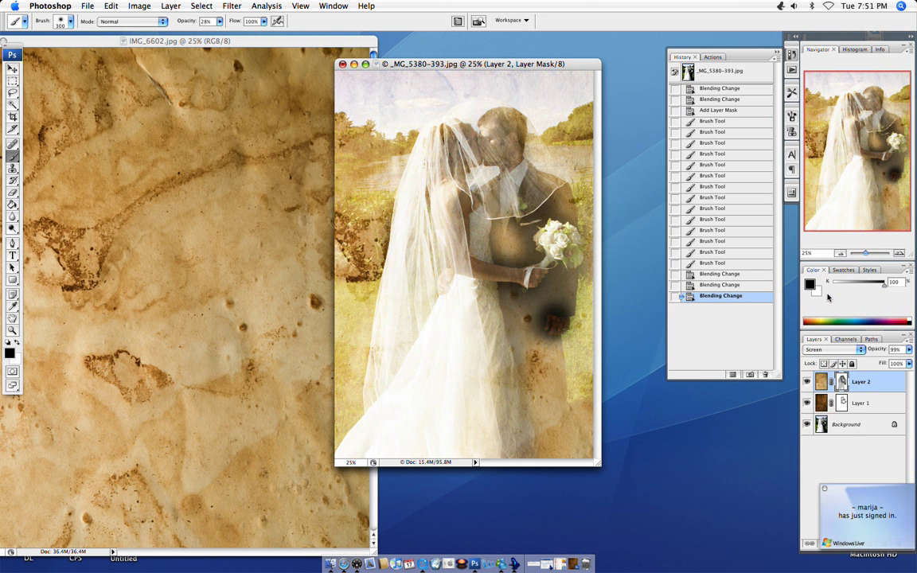
{"action": "left_click", "coordinate": [832, 349]}
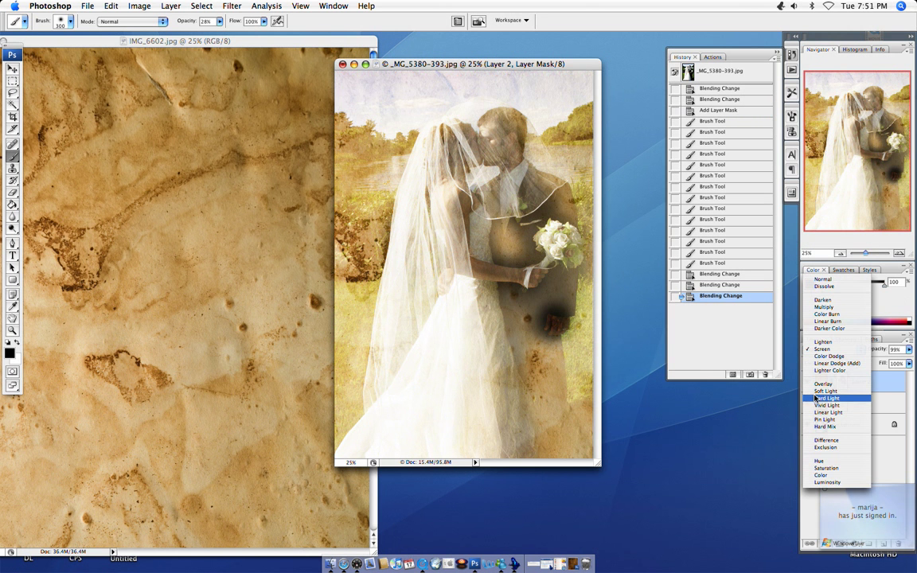
{"action": "left_click", "coordinate": [820, 391]}
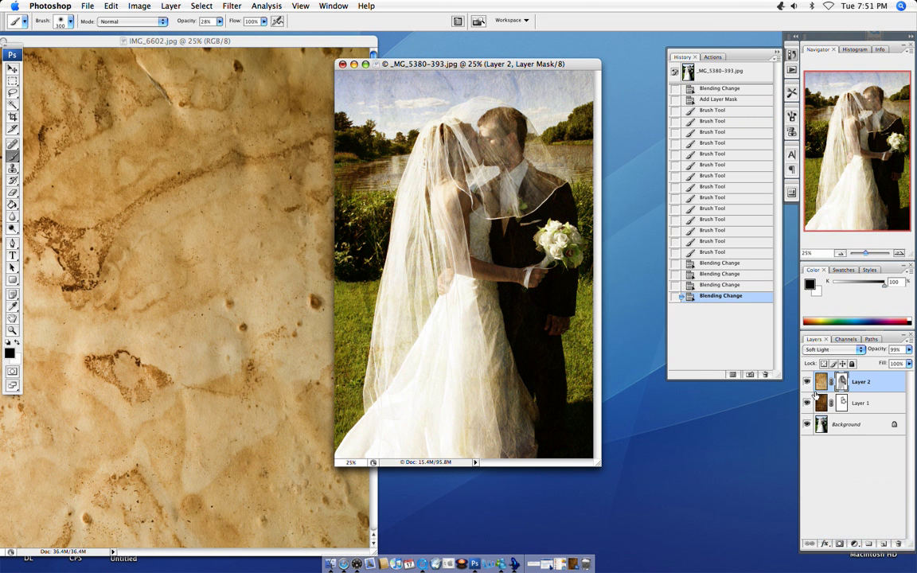